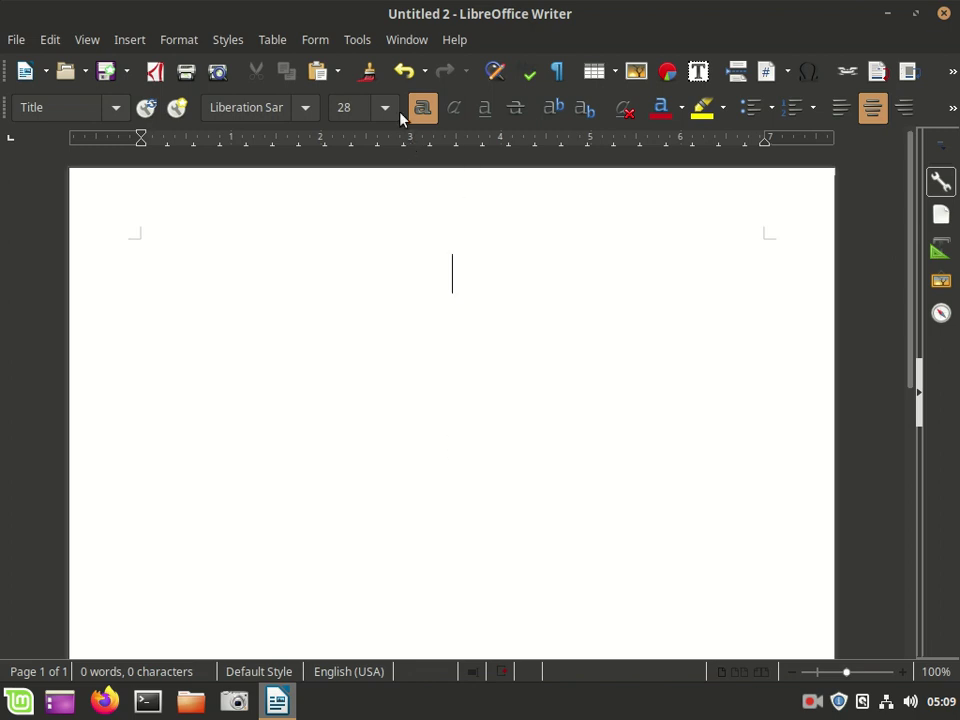
Glance at the paste formats, then enter 'Title' as the first line
{"action": "left_click", "coordinate": [339, 79]}
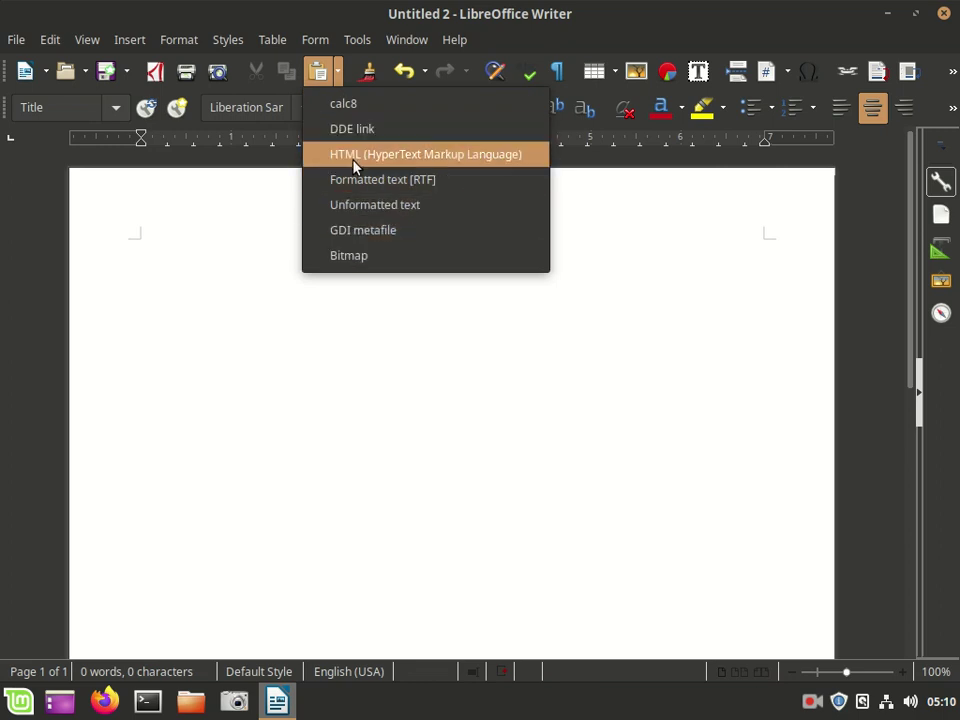
{"action": "left_click", "coordinate": [401, 369]}
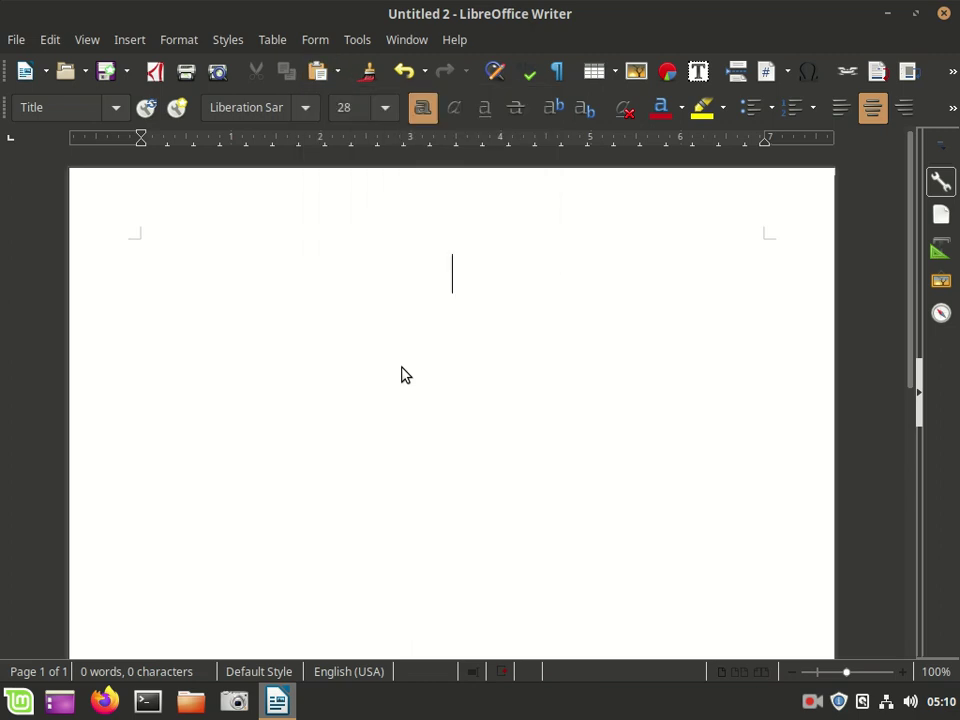
{"action": "type", "text": "Title"}
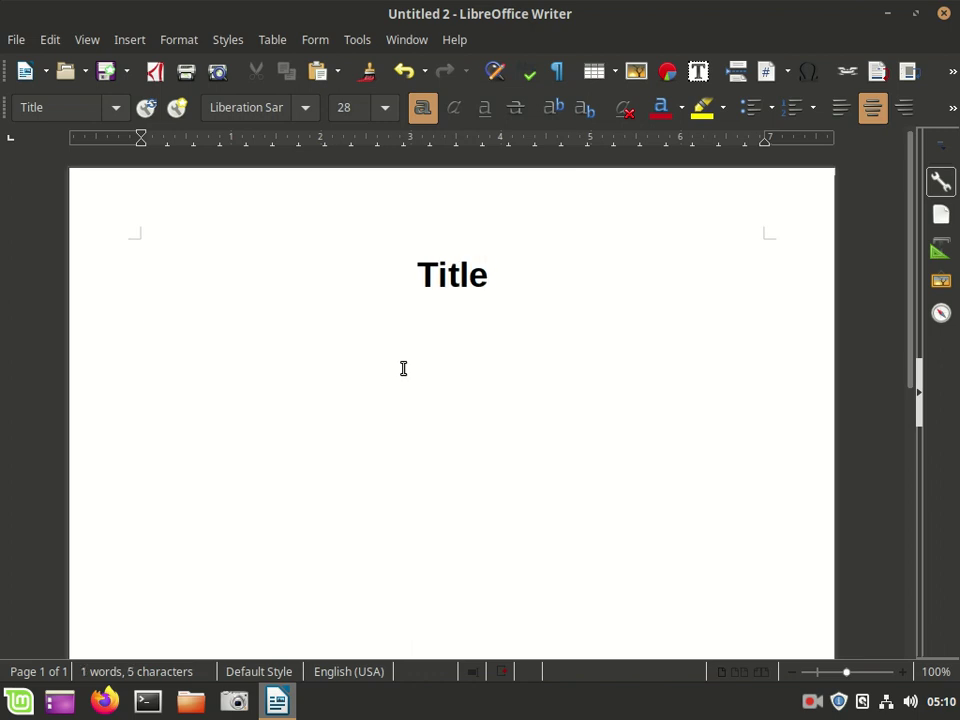
{"action": "key", "text": "Return"}
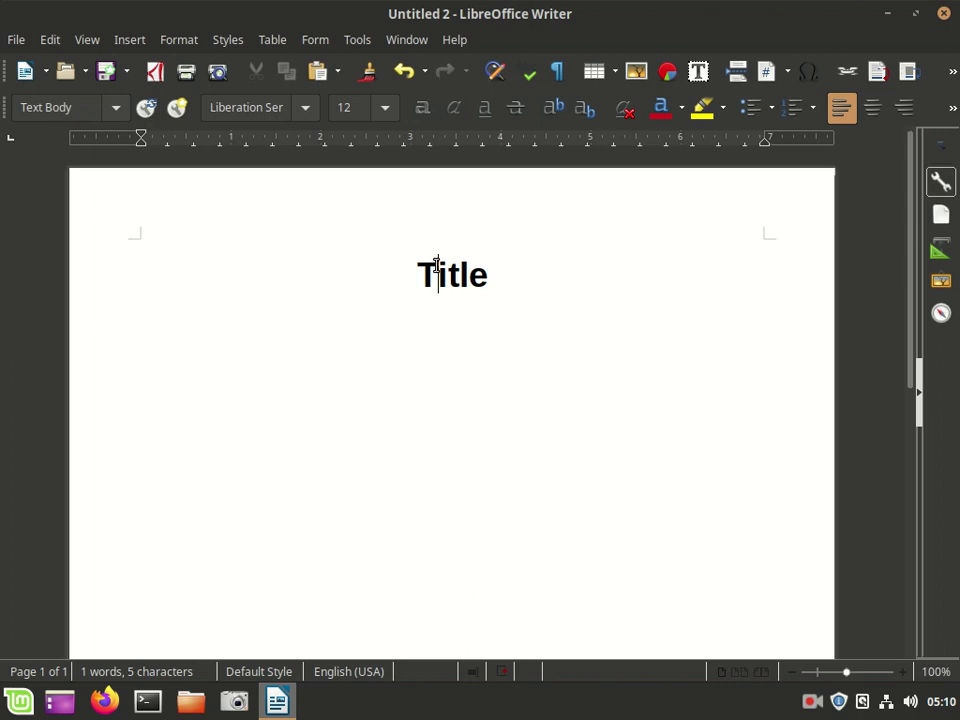
{"action": "left_click", "coordinate": [438, 272]}
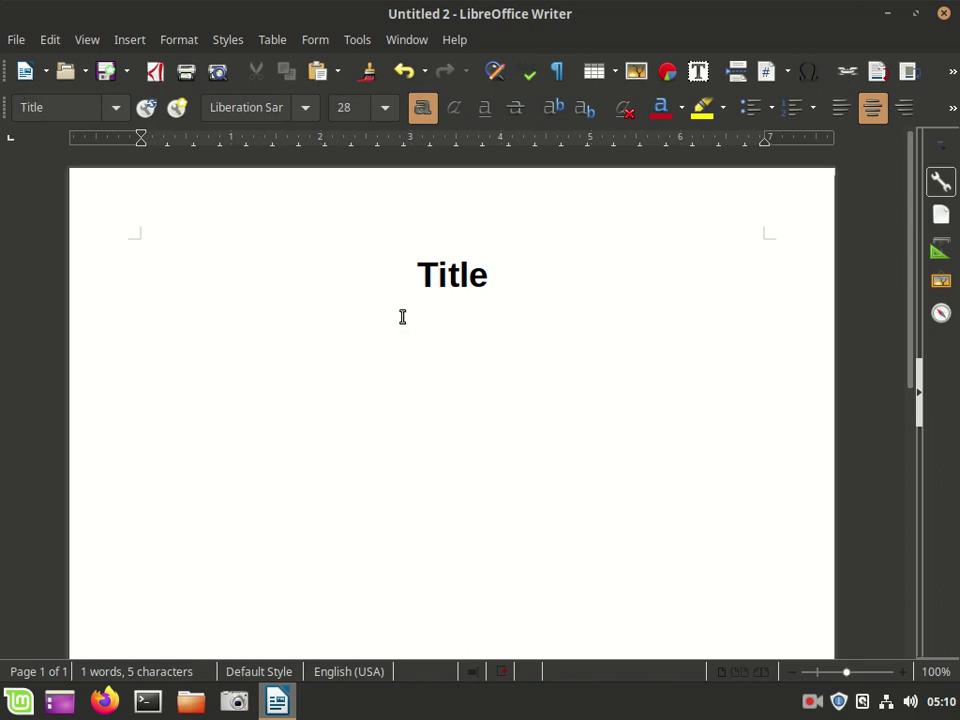
{"action": "key", "text": "End"}
{"action": "key", "text": "Down"}
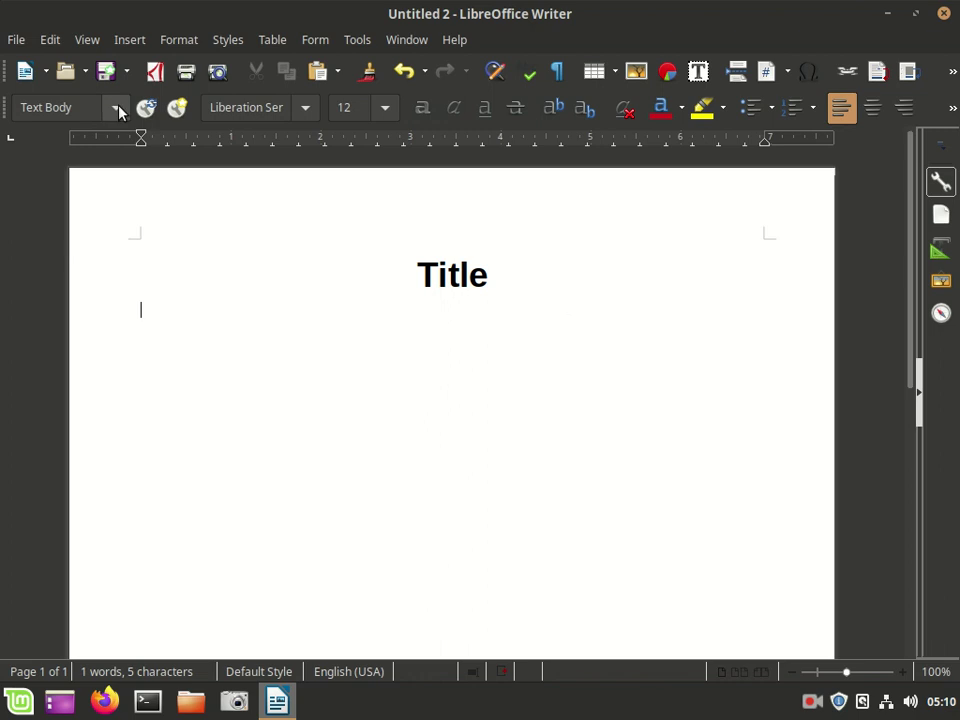
Add a Subtitle-style paragraph reading 'Subtitle'
{"action": "left_click", "coordinate": [115, 107]}
{"action": "left_click", "coordinate": [96, 287]}
{"action": "type", "text": "Sub"}
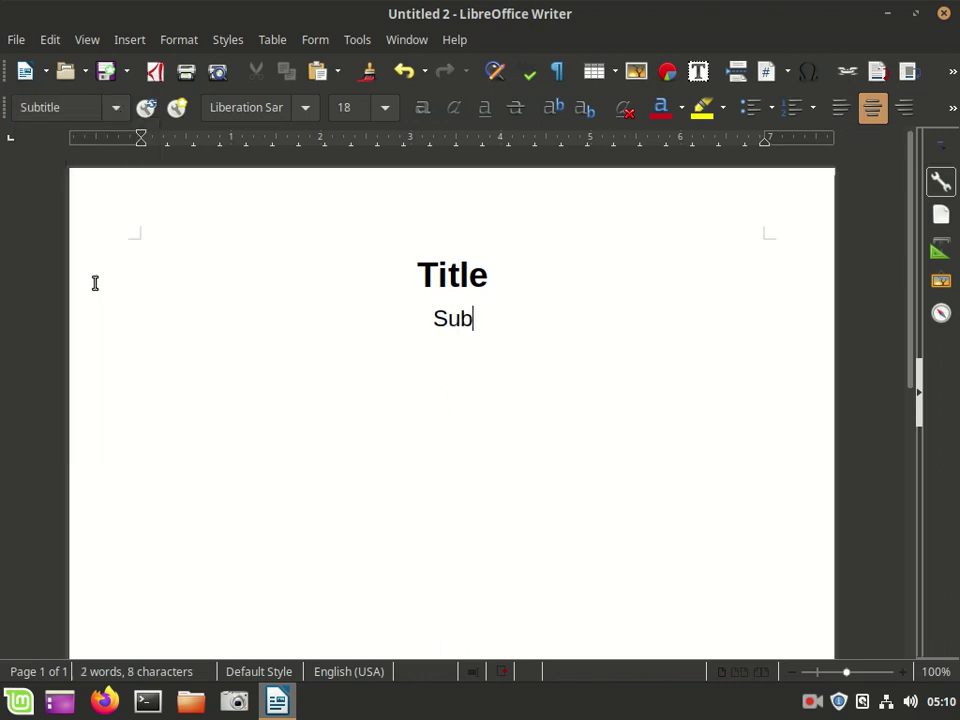
{"action": "type", "text": "title"}
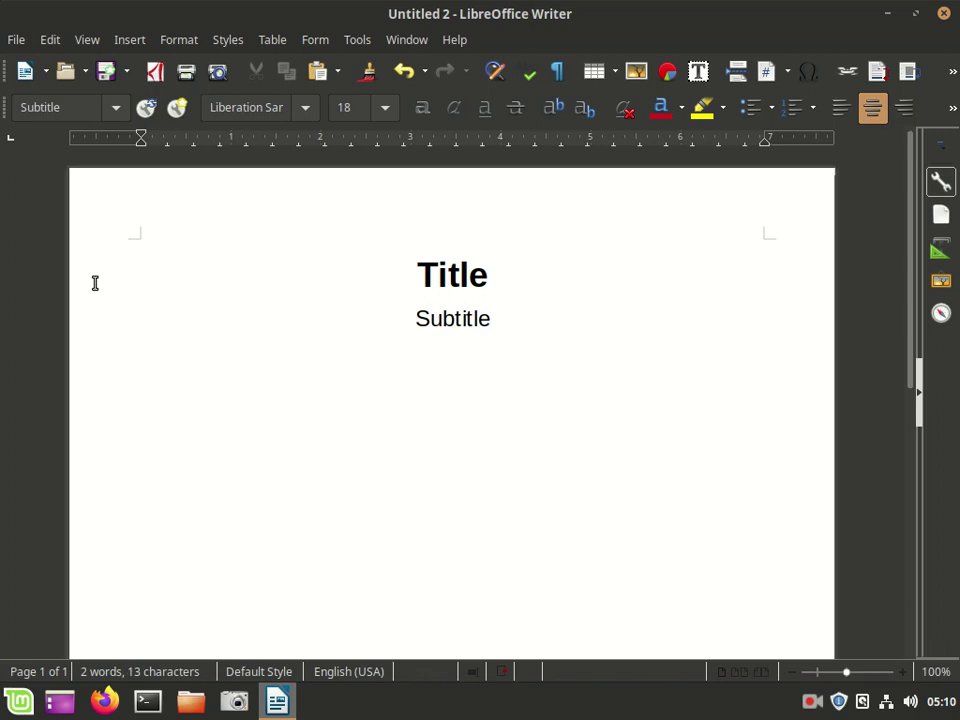
{"action": "key", "text": "Return"}
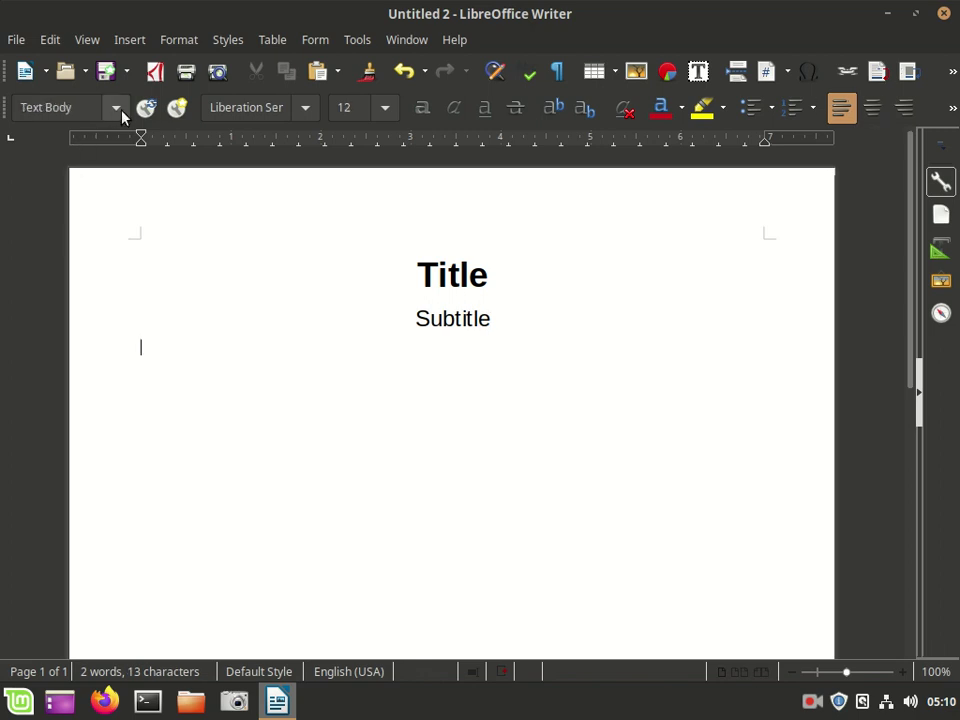
Add a Heading 1 'Heading 1' followed by the body line 'This is paragraph text'
{"action": "left_click", "coordinate": [121, 115]}
{"action": "left_click", "coordinate": [88, 315]}
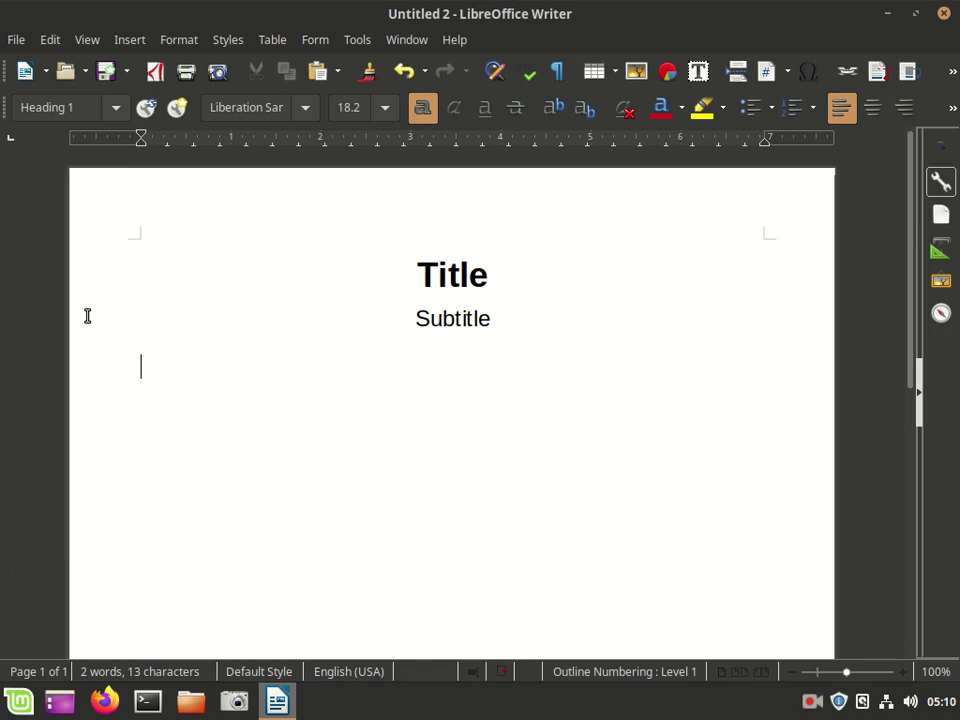
{"action": "type", "text": "Heading "}
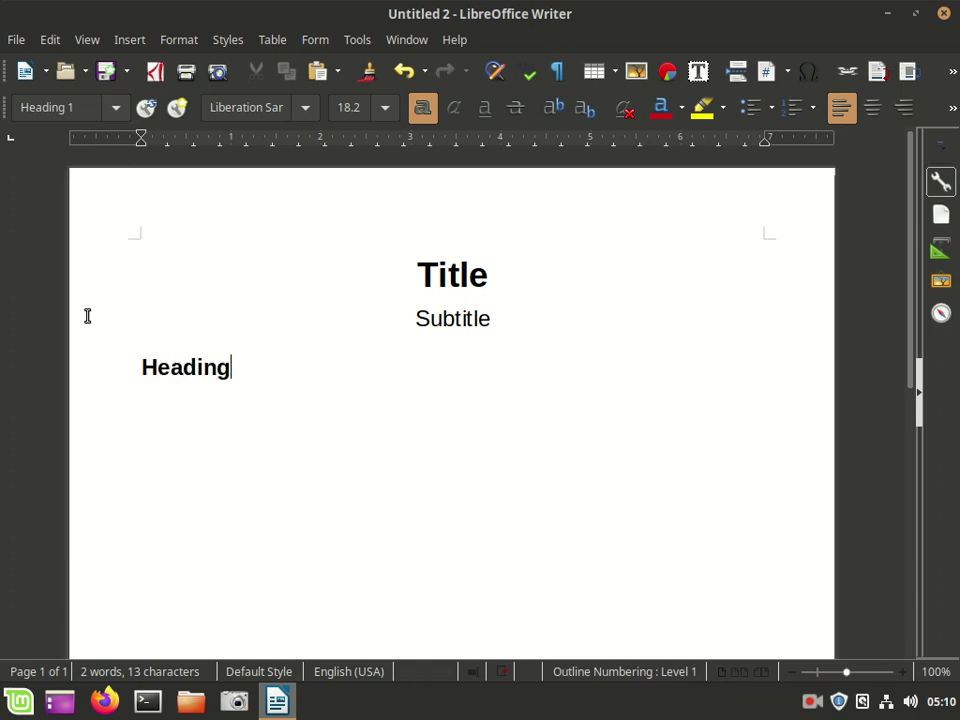
{"action": "type", "text": "1 "}
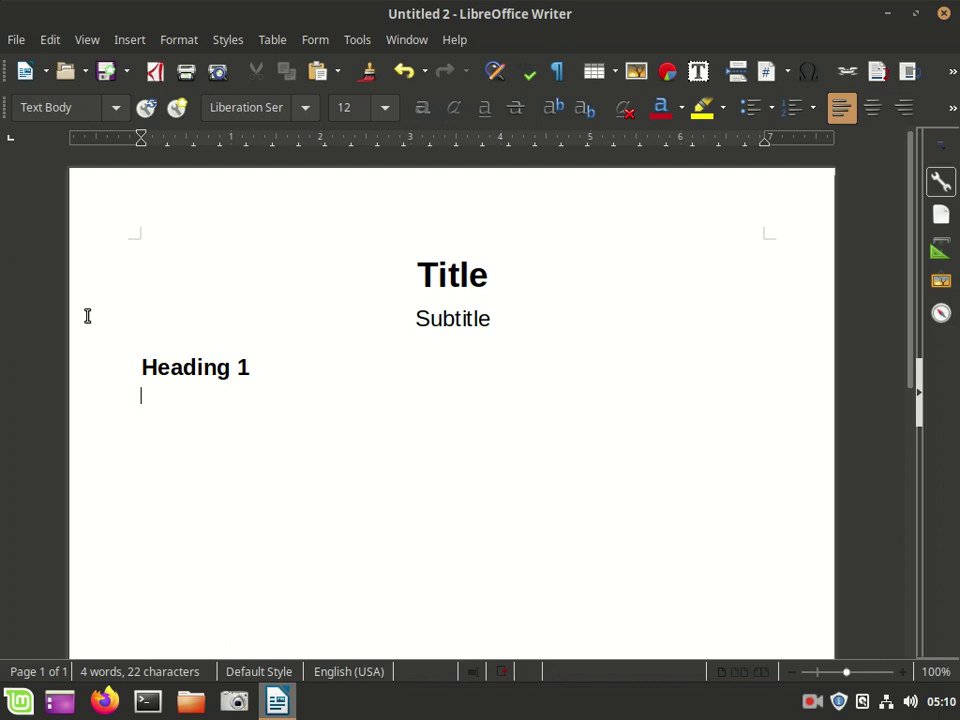
{"action": "type", "text": "This is"}
{"action": "type", "text": " paragraph"}
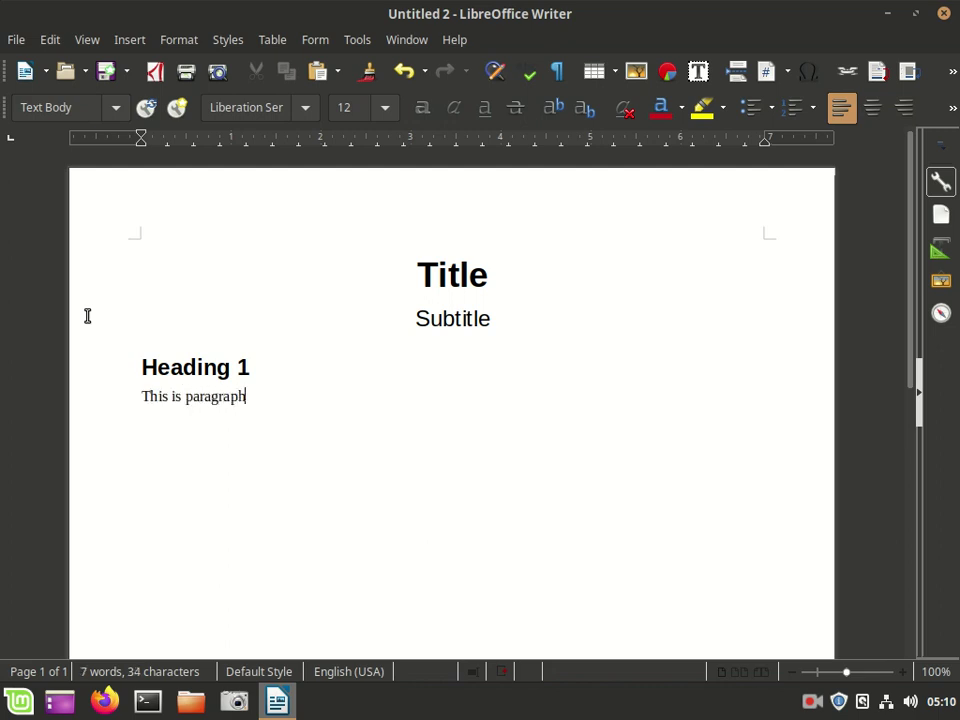
{"action": "type", "text": " text"}
{"action": "key", "text": "Return"}
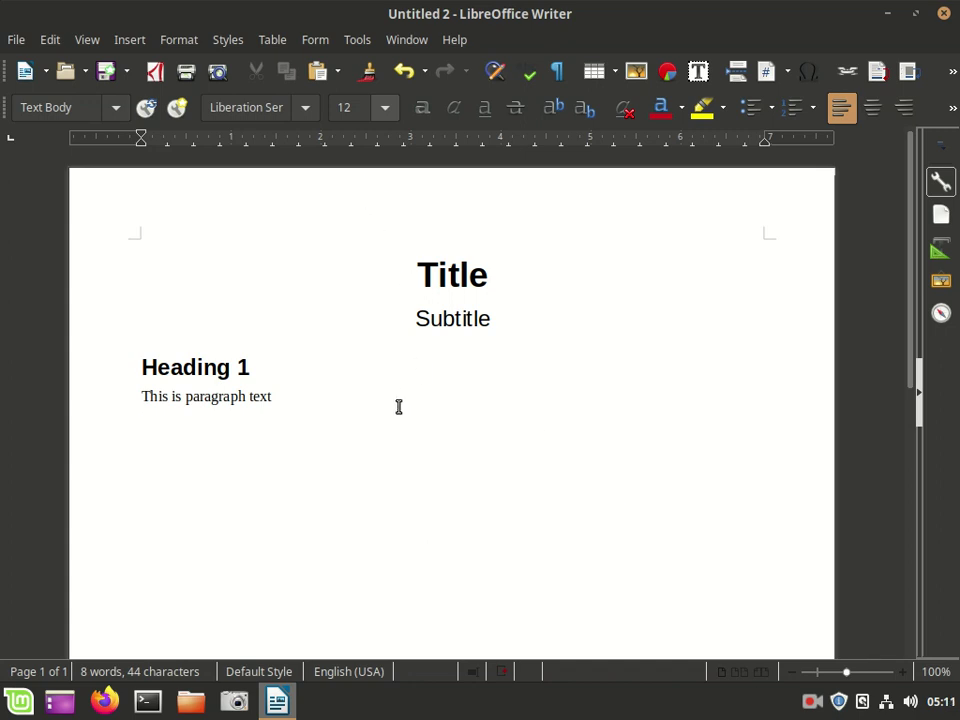
Select all the sample text and launch a new blank Writer document from the Mint menu
{"action": "key", "text": "ctrl+a"}
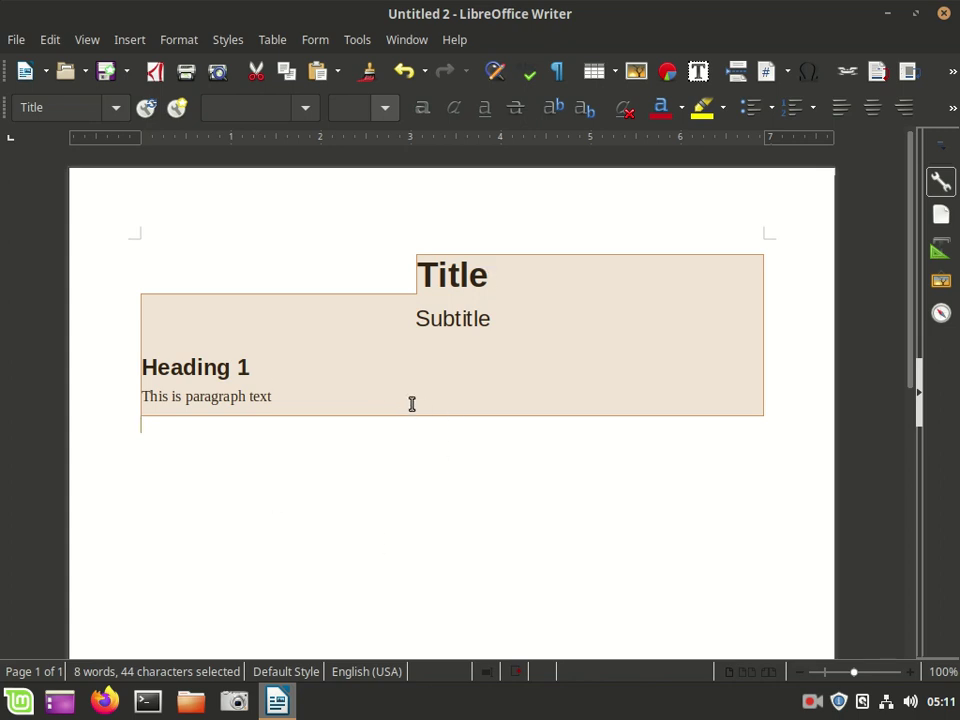
{"action": "key", "text": "ctrl+alt+Left"}
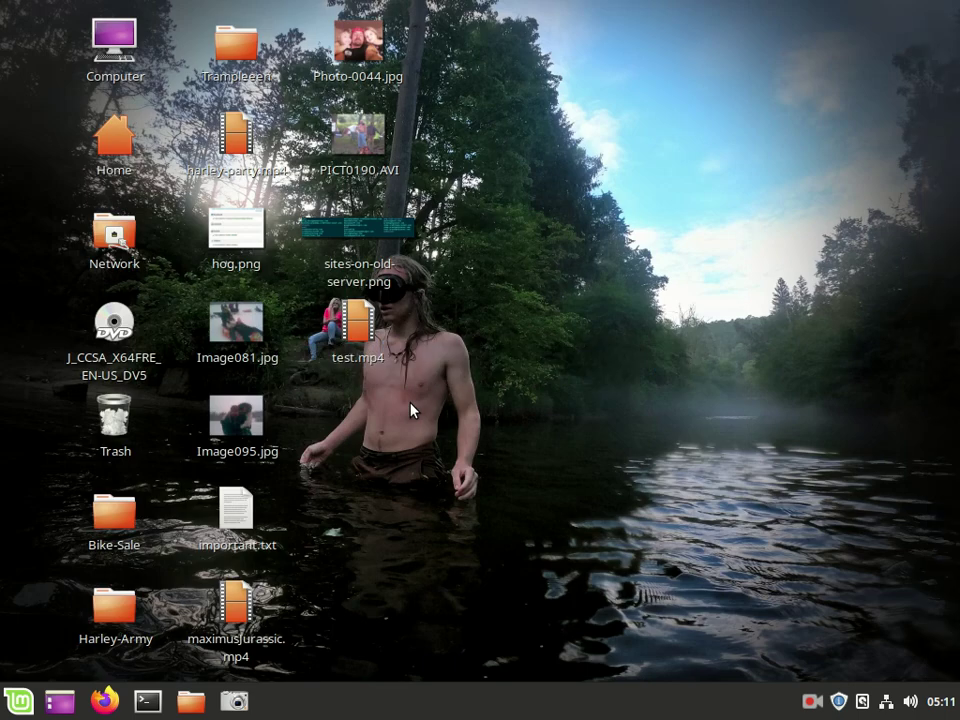
{"action": "left_click", "coordinate": [24, 704]}
{"action": "type", "text": "wri"}
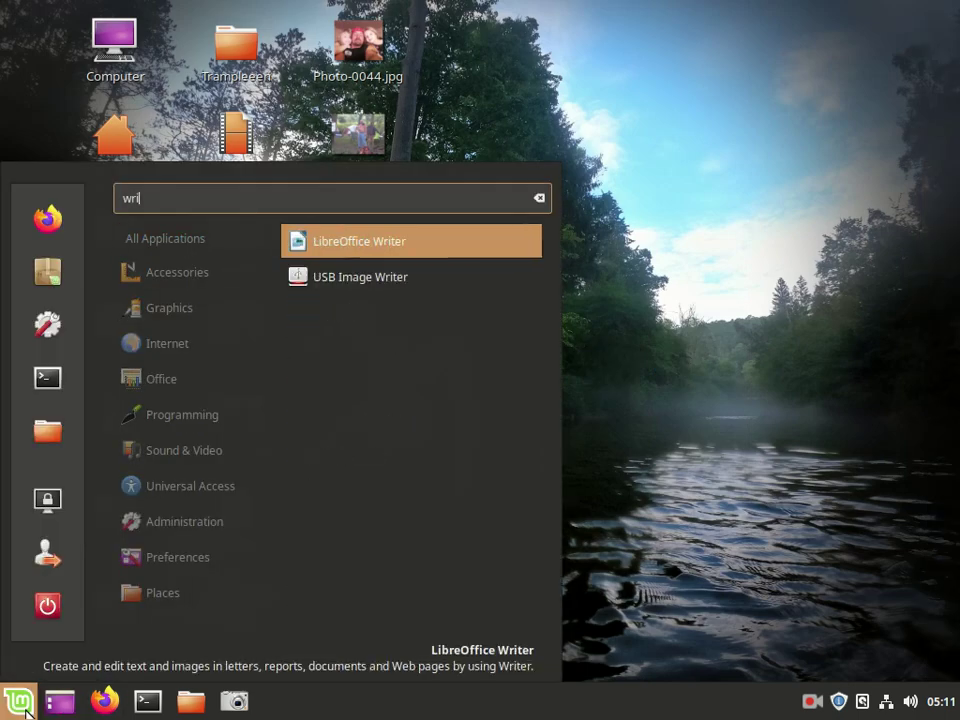
{"action": "type", "text": "ter"}
{"action": "left_click", "coordinate": [317, 251]}
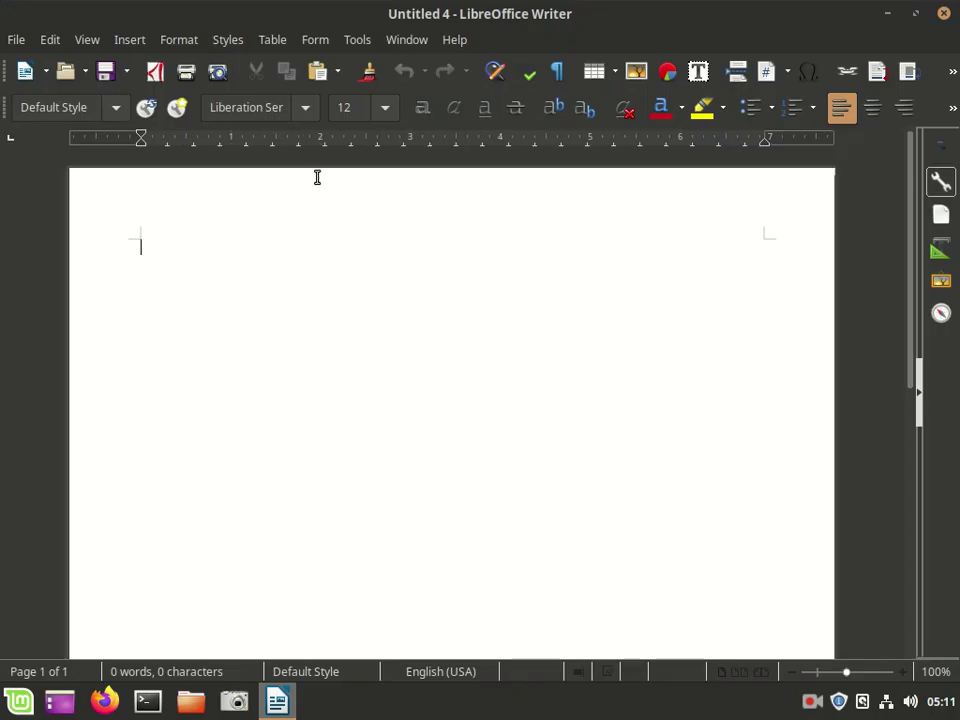
Browse the paste format list down to Unformatted text without pasting
{"action": "left_click", "coordinate": [338, 71]}
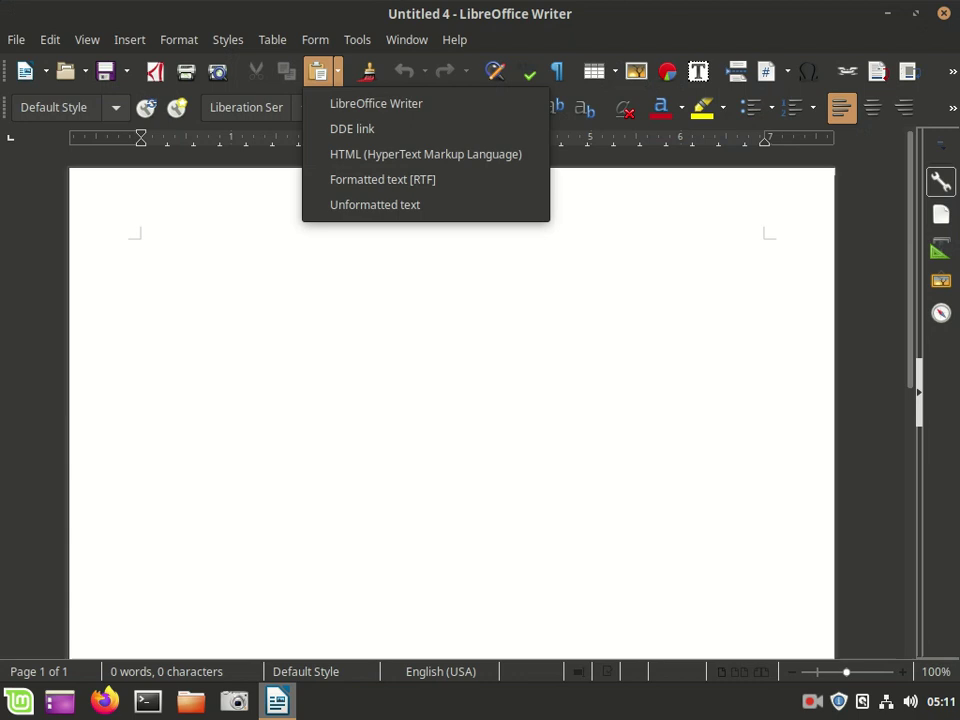
{"action": "key", "text": "Down"}
{"action": "key", "text": "Down"}
{"action": "key", "text": "Down"}
{"action": "key", "text": "Down"}
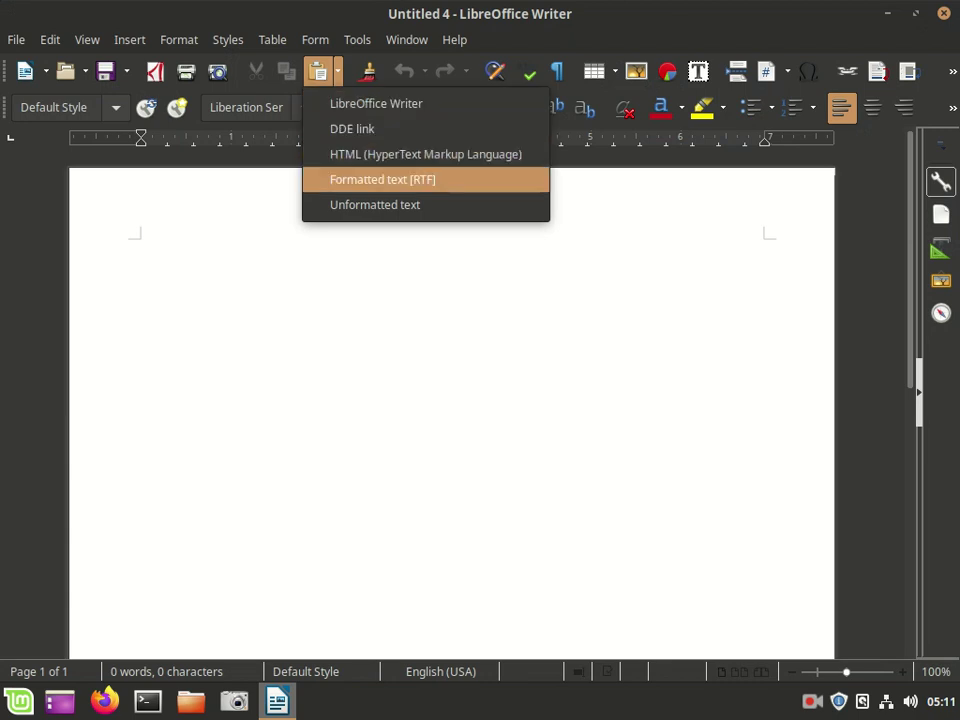
{"action": "key", "text": "Down"}
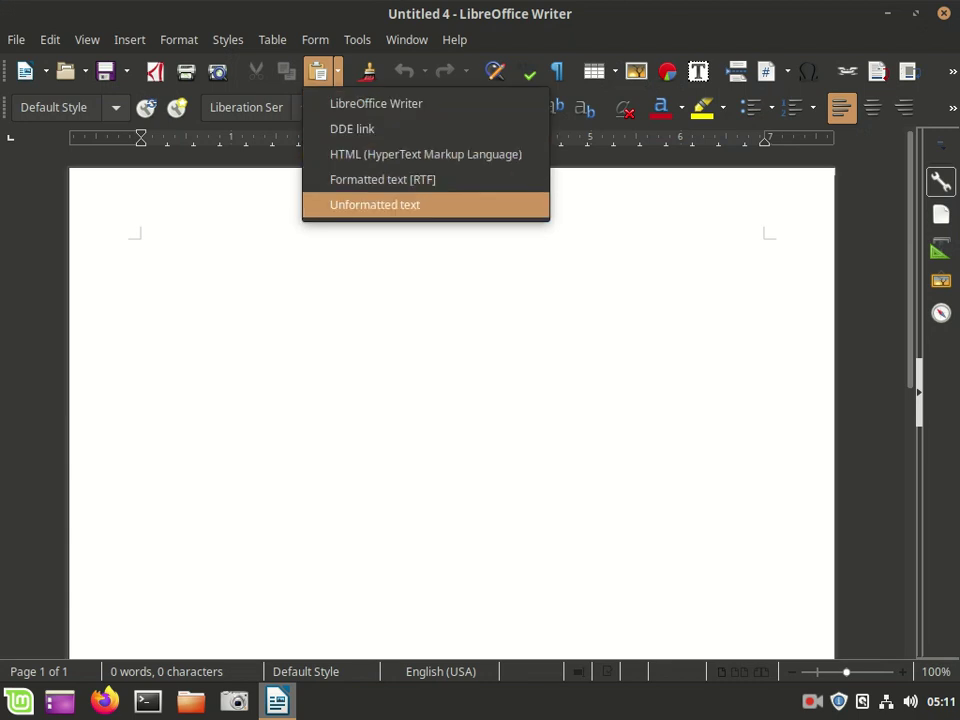
{"action": "key", "text": "Down"}
{"action": "key", "text": "Escape"}
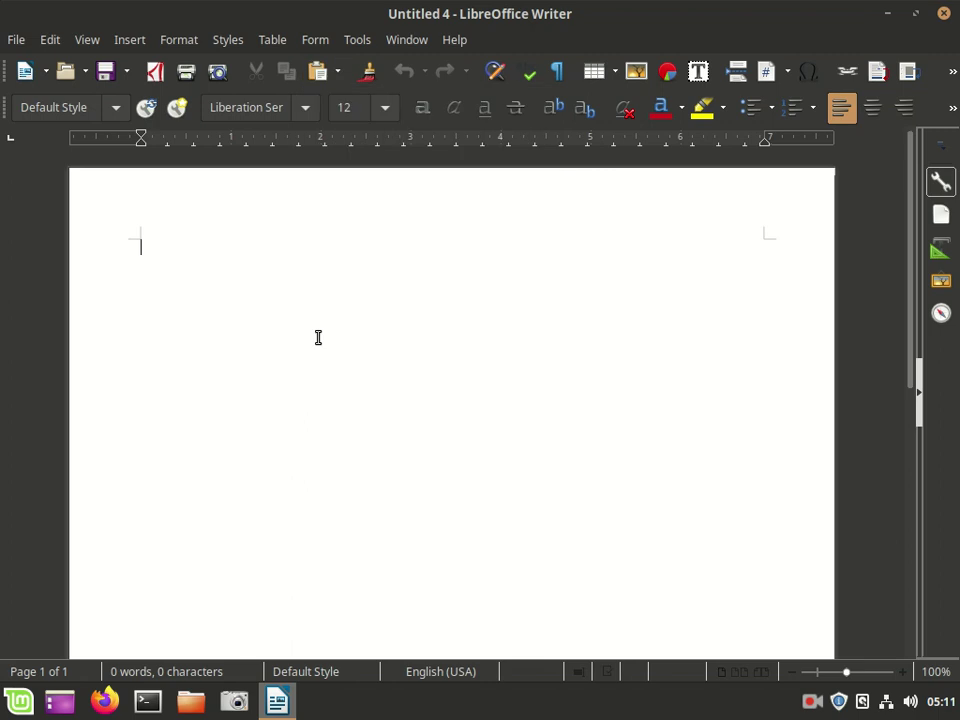
Paste the sample text into Untitled 4 in LibreOffice Writer format
{"action": "key", "text": "ctrl+alt+Right"}
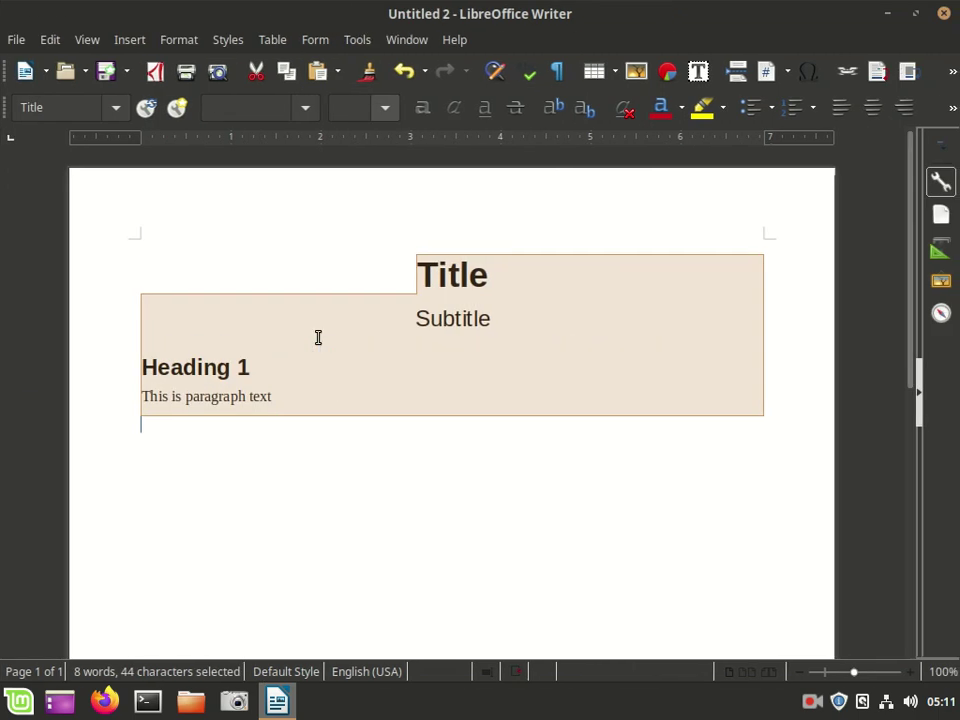
{"action": "key", "text": "ctrl+alt+Left"}
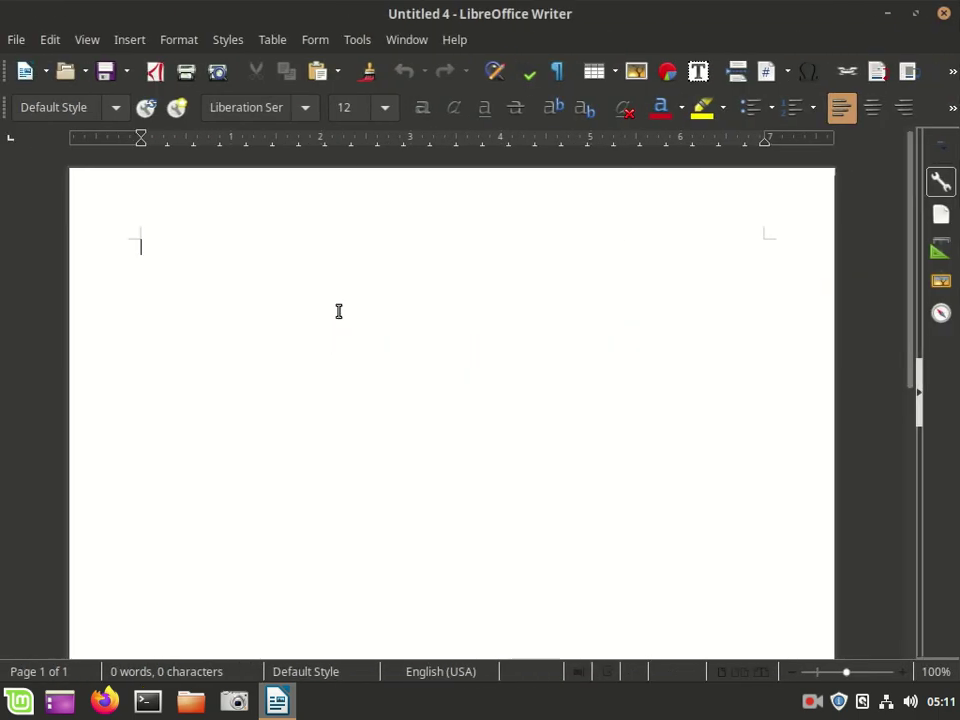
{"action": "left_click", "coordinate": [340, 72]}
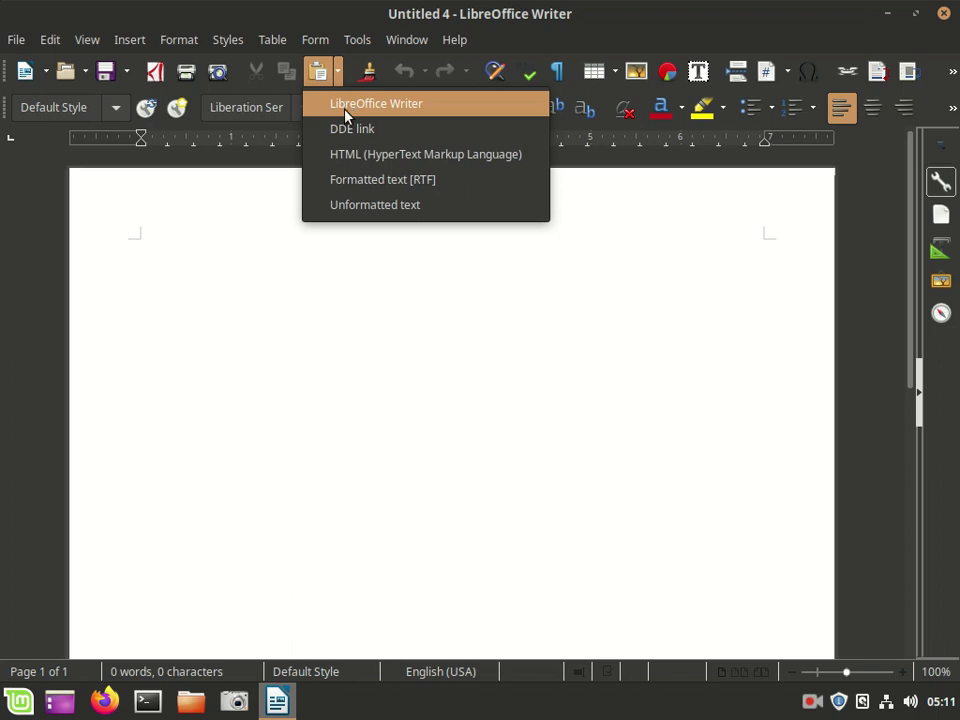
{"action": "left_click", "coordinate": [348, 104]}
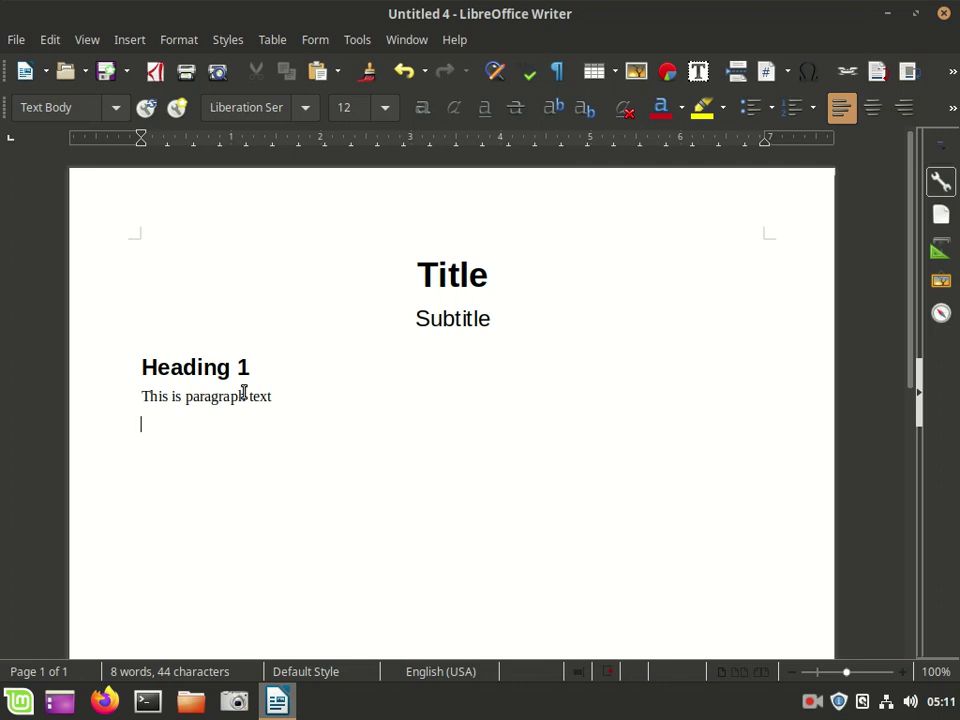
Clear the page and re-paste the sample text as formatted RTF
{"action": "key", "text": "ctrl+a"}
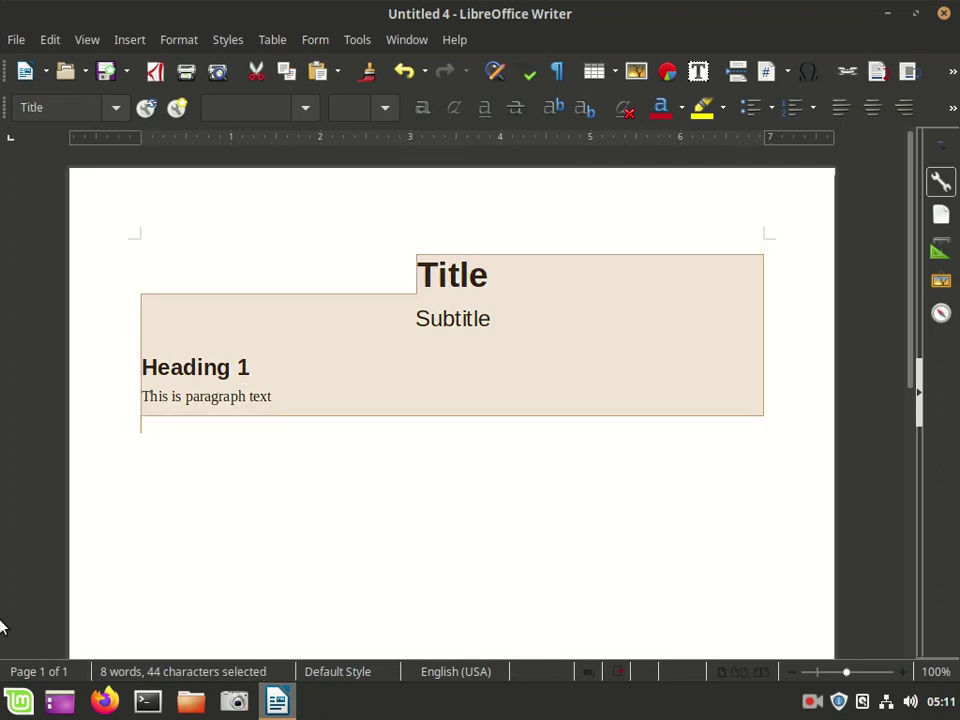
{"action": "key", "text": "Delete"}
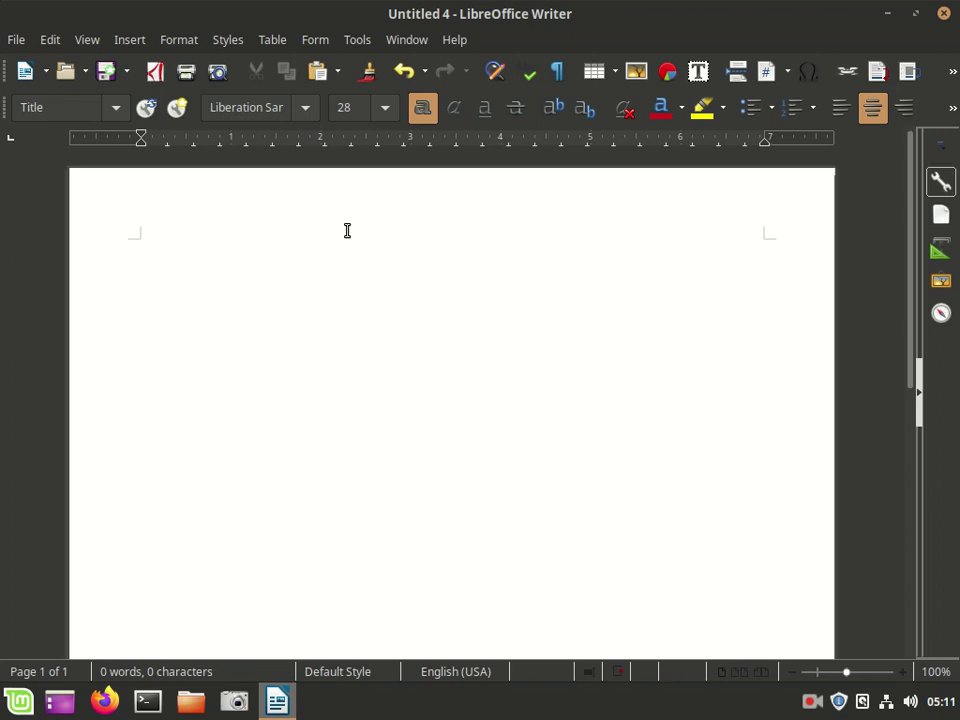
{"action": "left_click", "coordinate": [340, 72]}
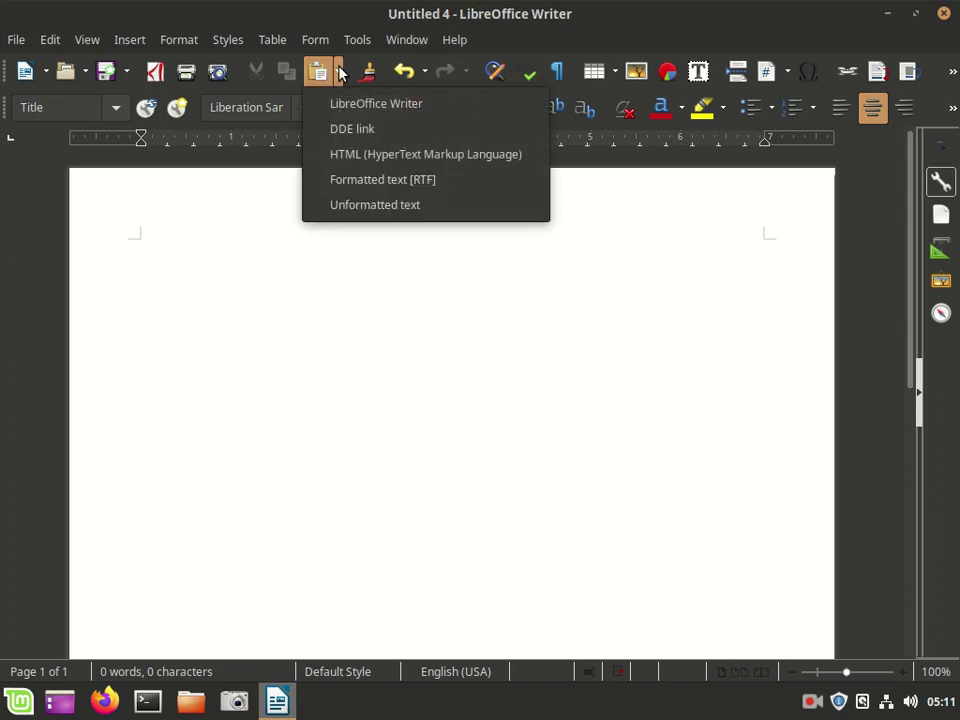
{"action": "left_click", "coordinate": [378, 188]}
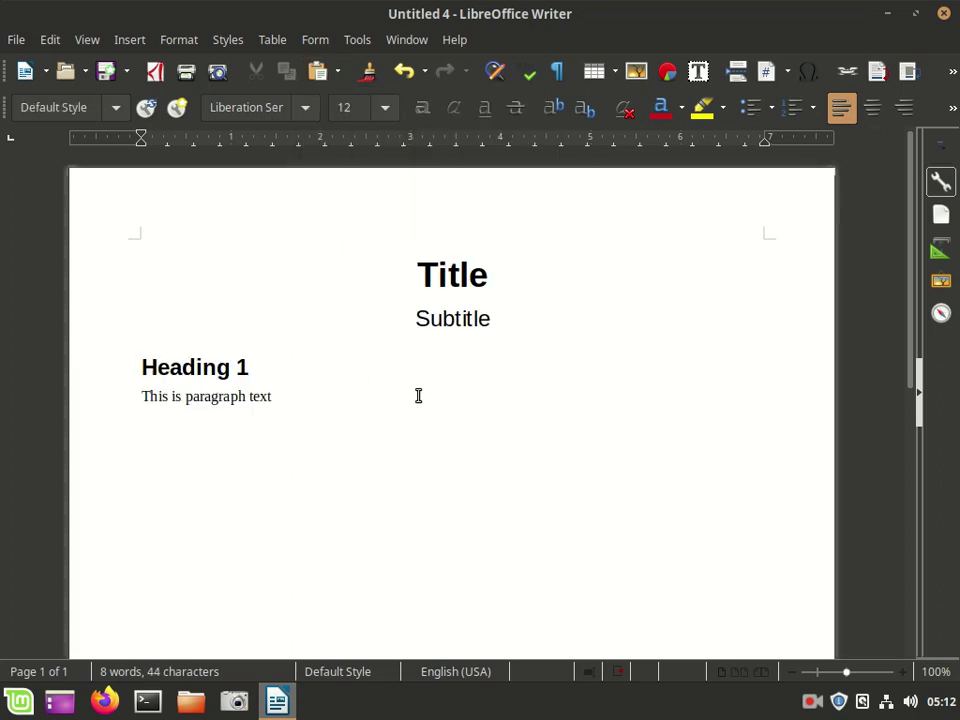
Select and delete all the sample text, leaving one empty Title-style paragraph
{"action": "left_click_drag", "start_coordinate": [296, 388], "coordinate": [99, 282]}
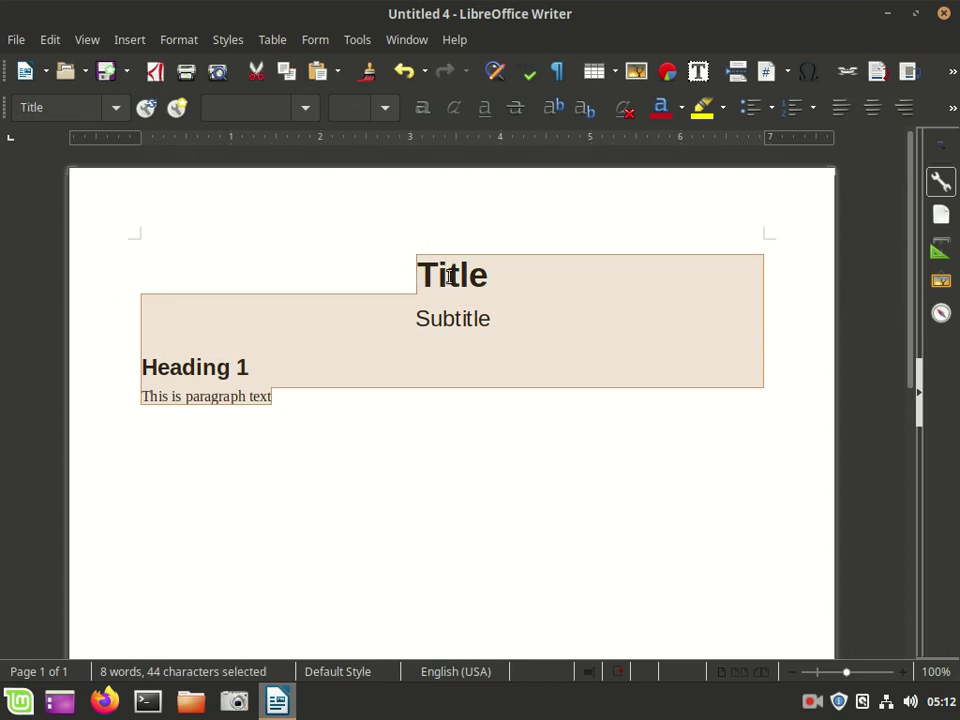
{"action": "left_click", "coordinate": [451, 318]}
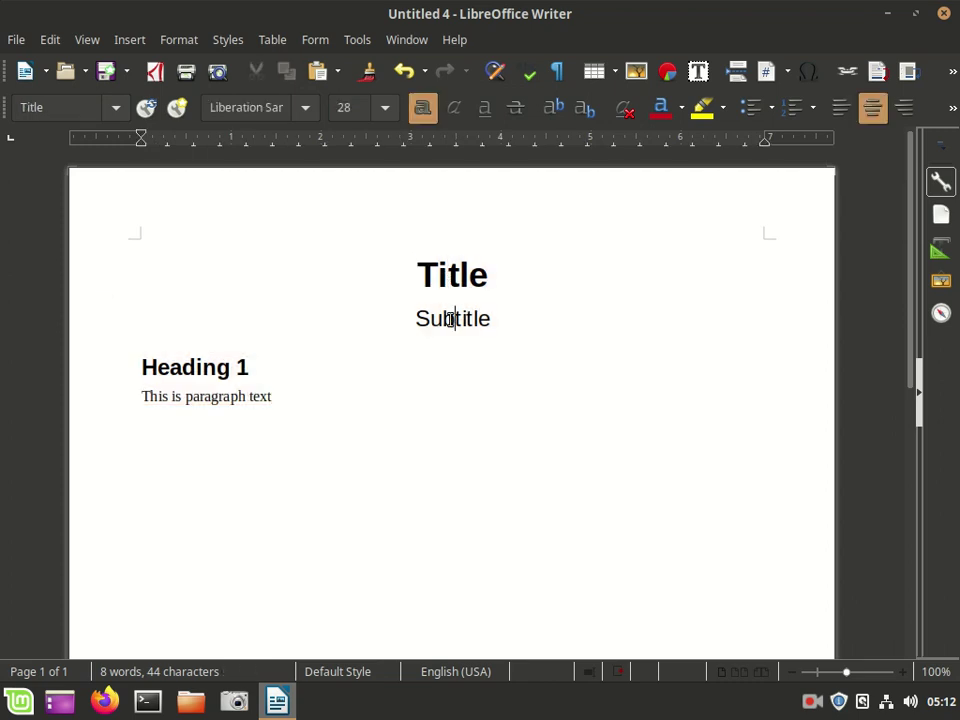
{"action": "left_click", "coordinate": [410, 386]}
{"action": "key", "text": "Return"}
{"action": "key", "text": "ctrl+a"}
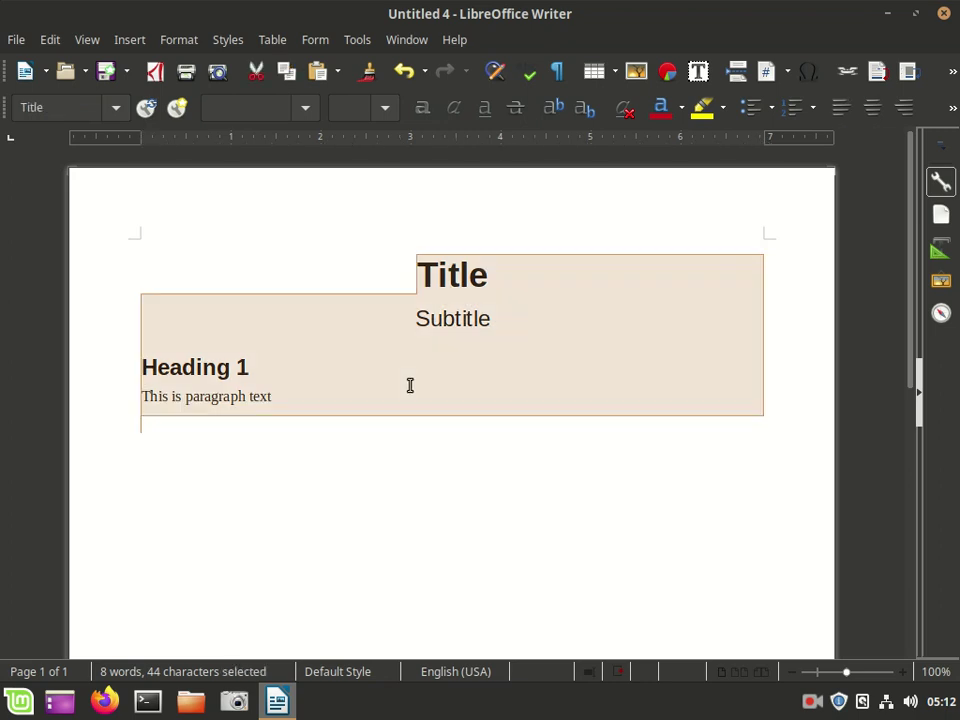
{"action": "key", "text": "Delete"}
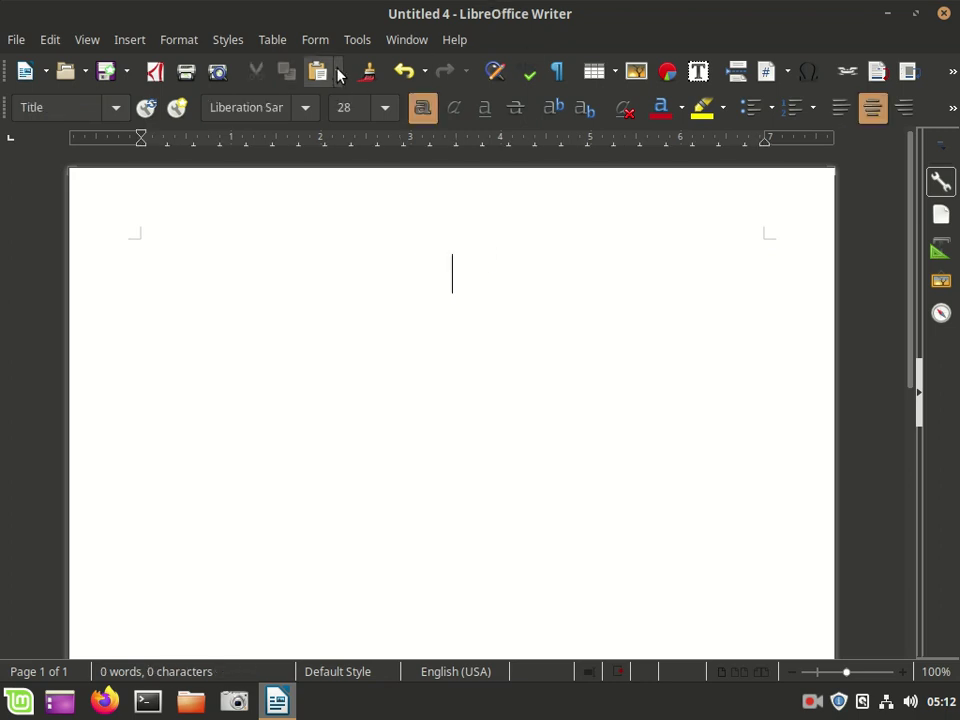
{"action": "left_click", "coordinate": [339, 72]}
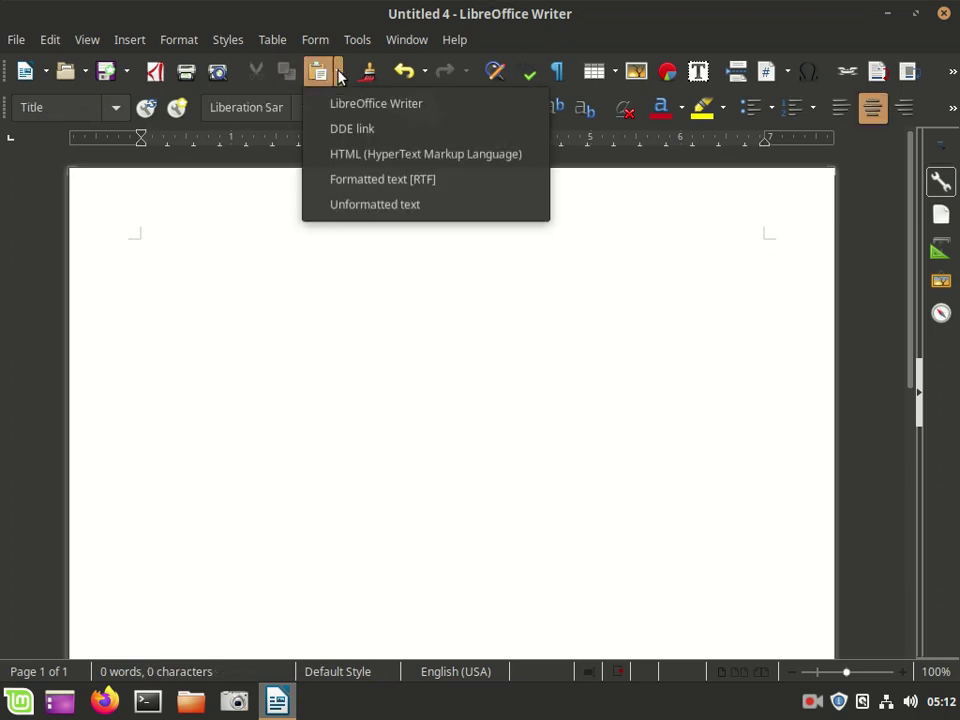
{"action": "left_click", "coordinate": [396, 204]}
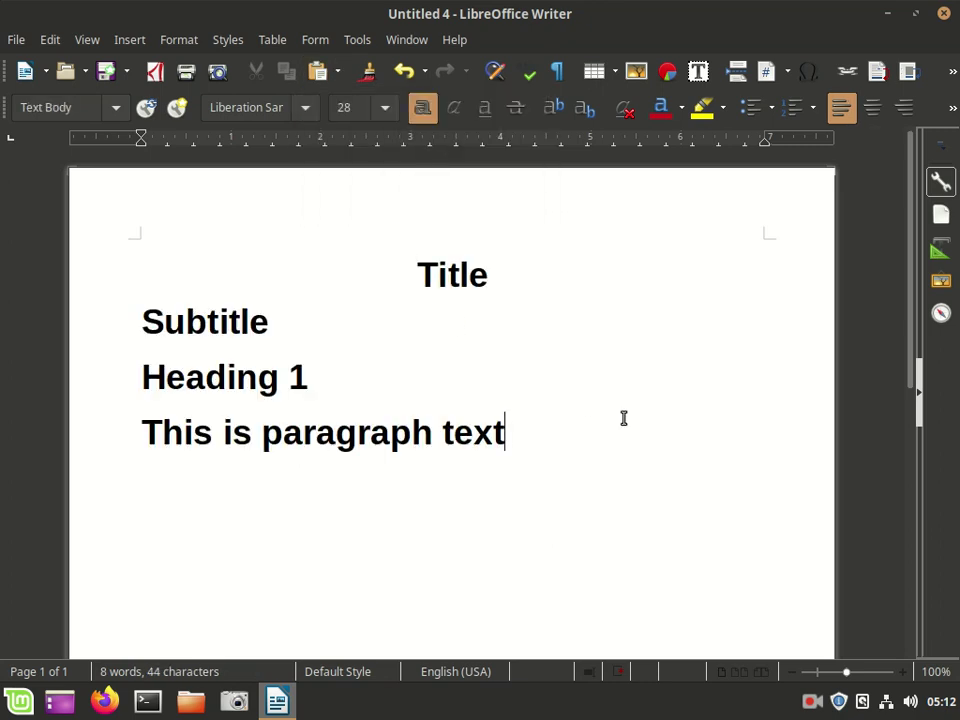
{"action": "left_click", "coordinate": [456, 274]}
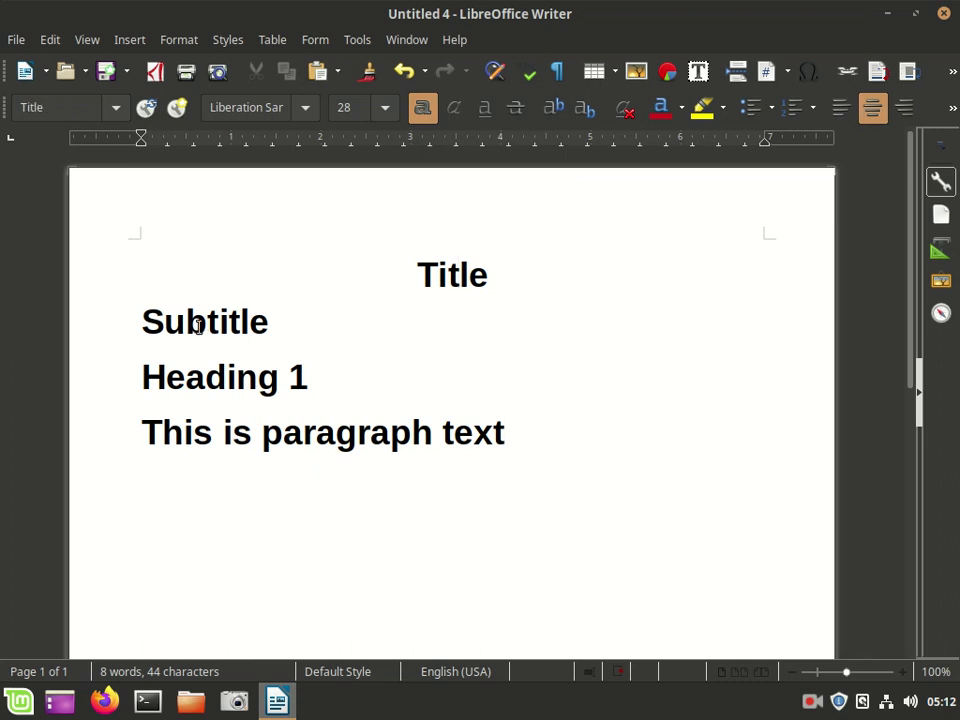
{"action": "left_click", "coordinate": [195, 342]}
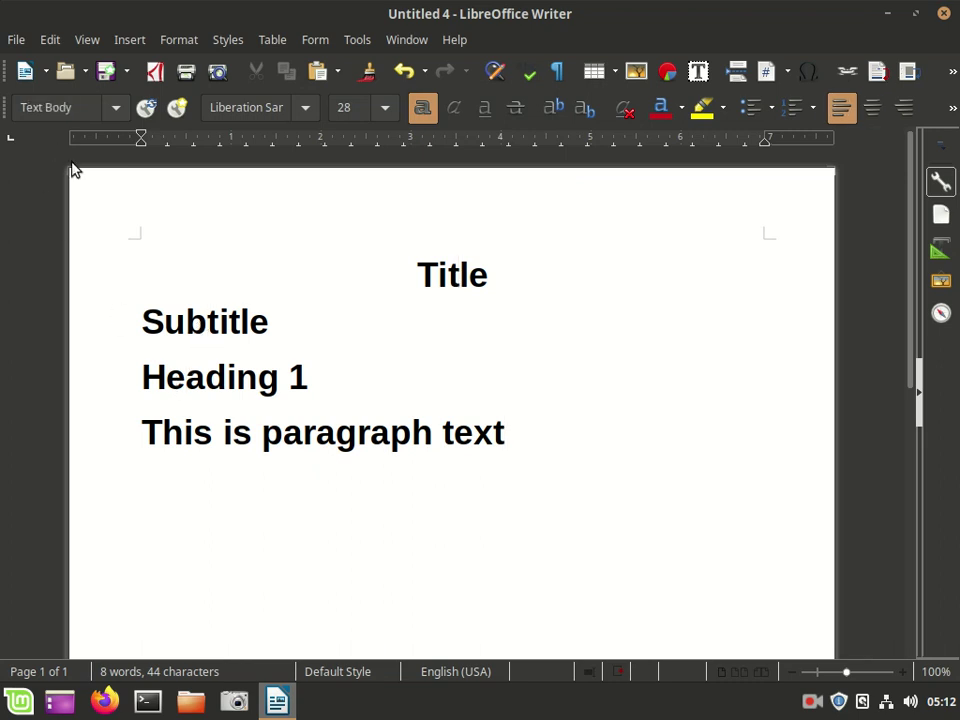
{"action": "left_click", "coordinate": [188, 320]}
{"action": "left_click", "coordinate": [467, 275]}
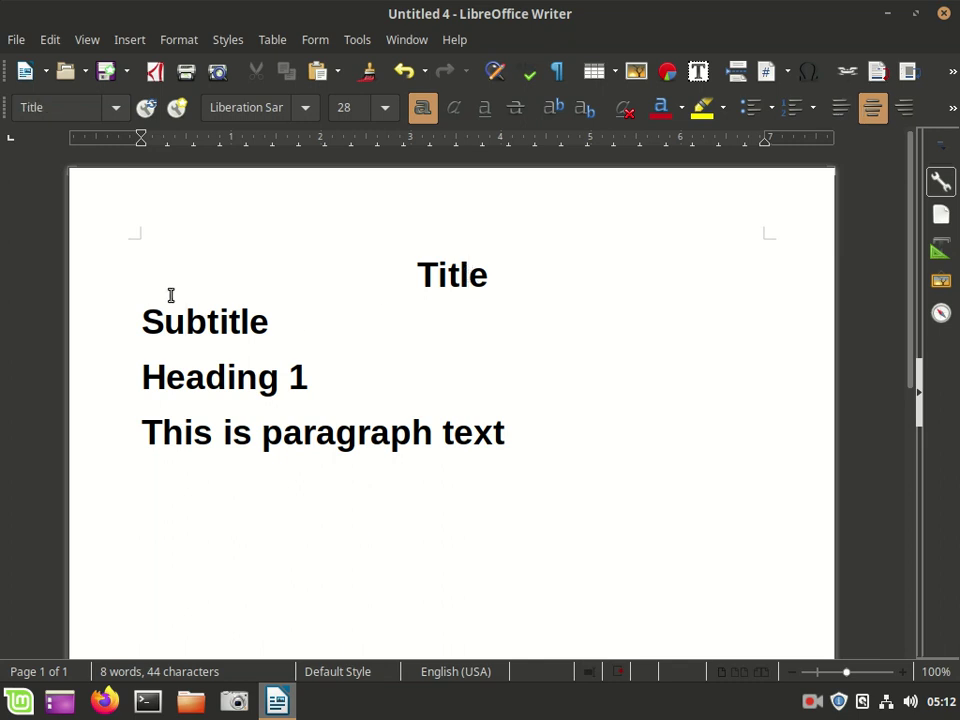
{"action": "left_click", "coordinate": [188, 322]}
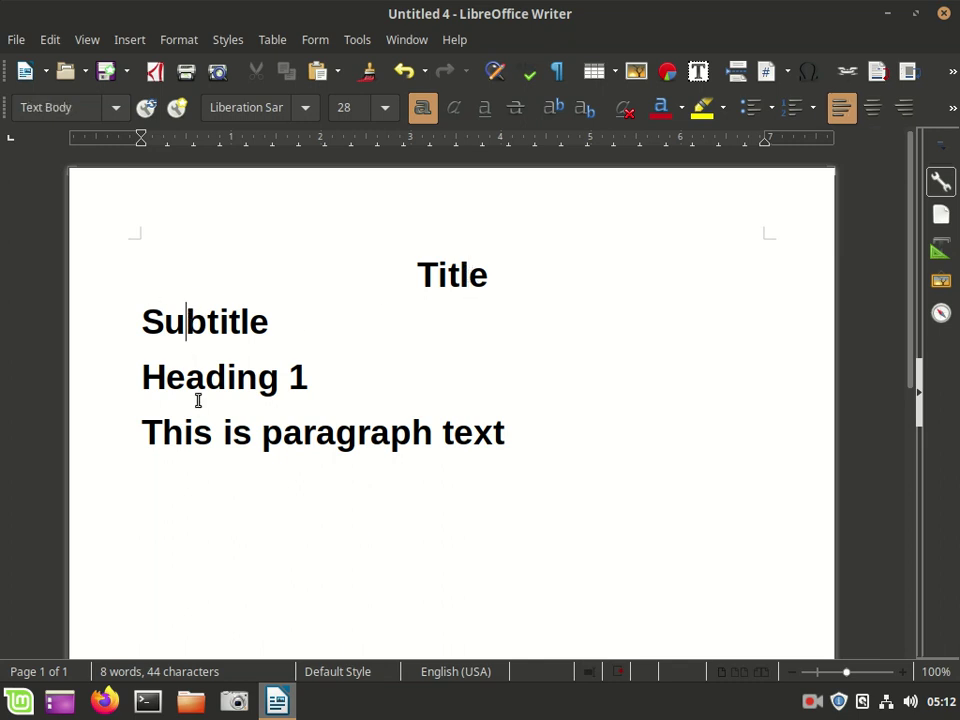
{"action": "left_click", "coordinate": [458, 272]}
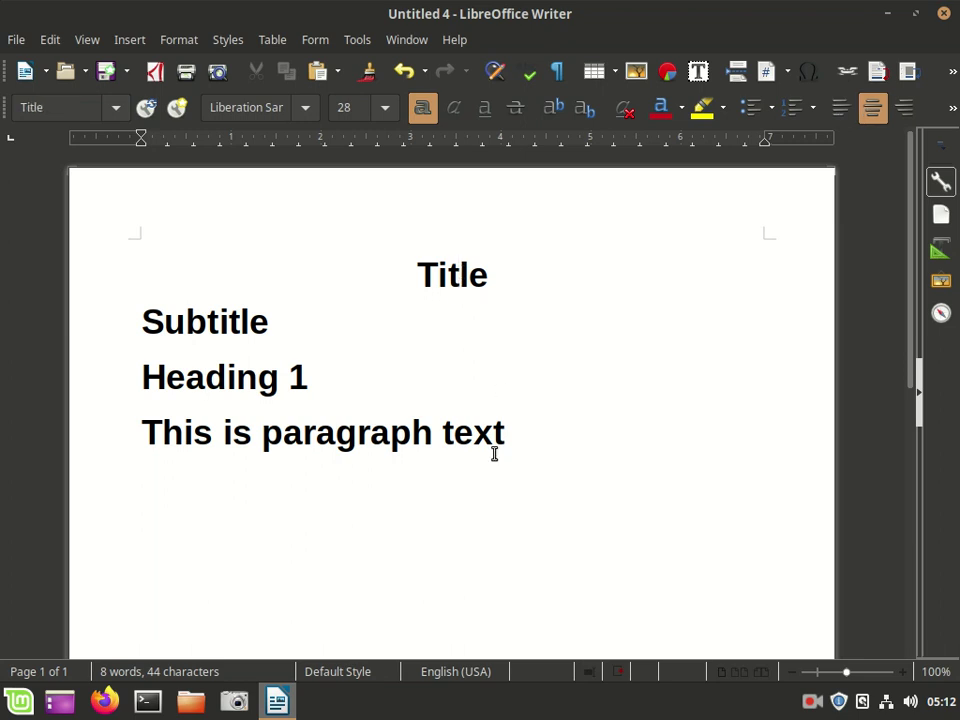
{"action": "key", "text": "ctrl+a"}
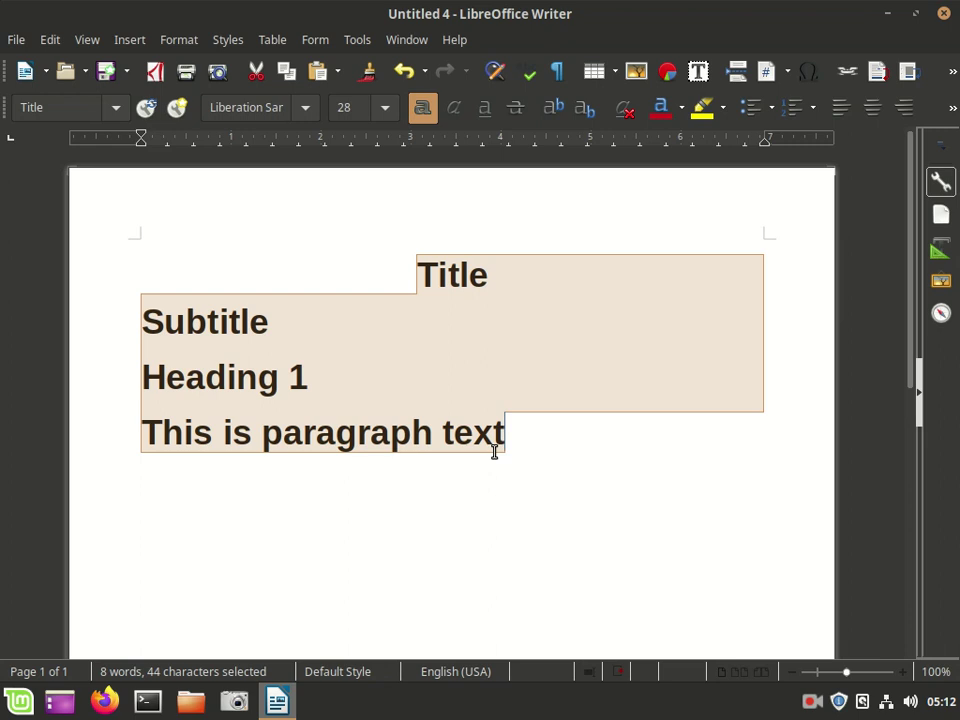
{"action": "key", "text": "Delete"}
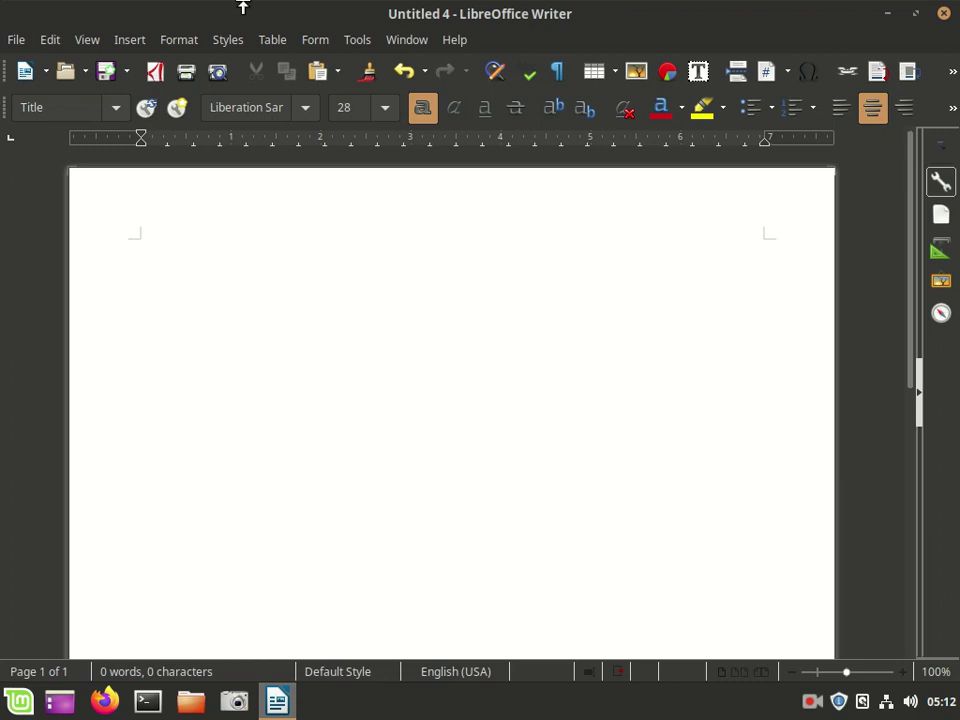
{"action": "left_click", "coordinate": [340, 75]}
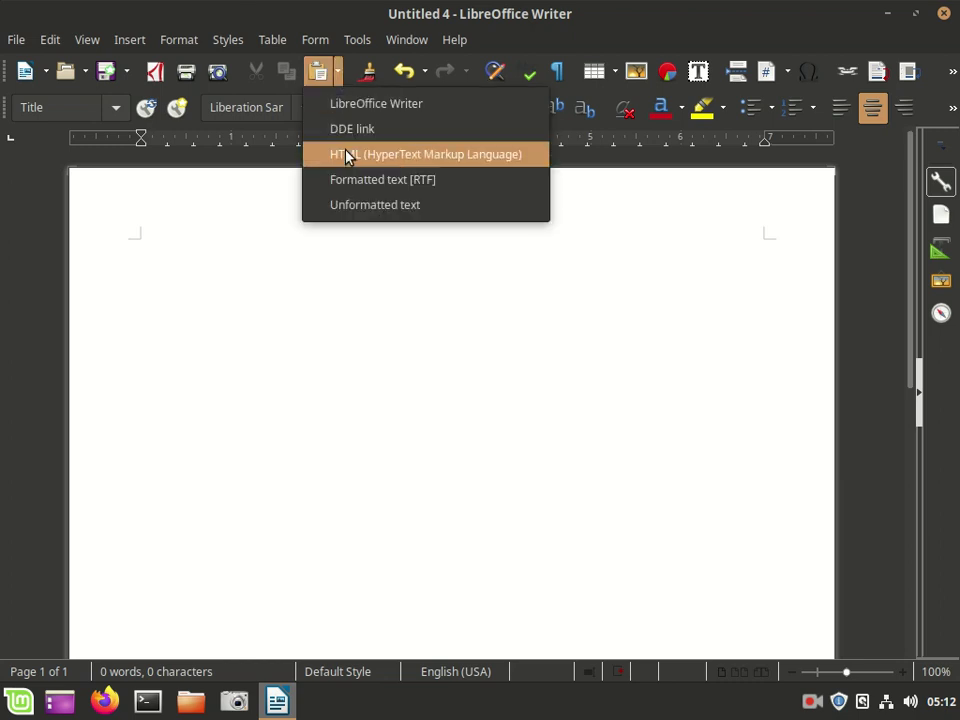
{"action": "left_click", "coordinate": [452, 430]}
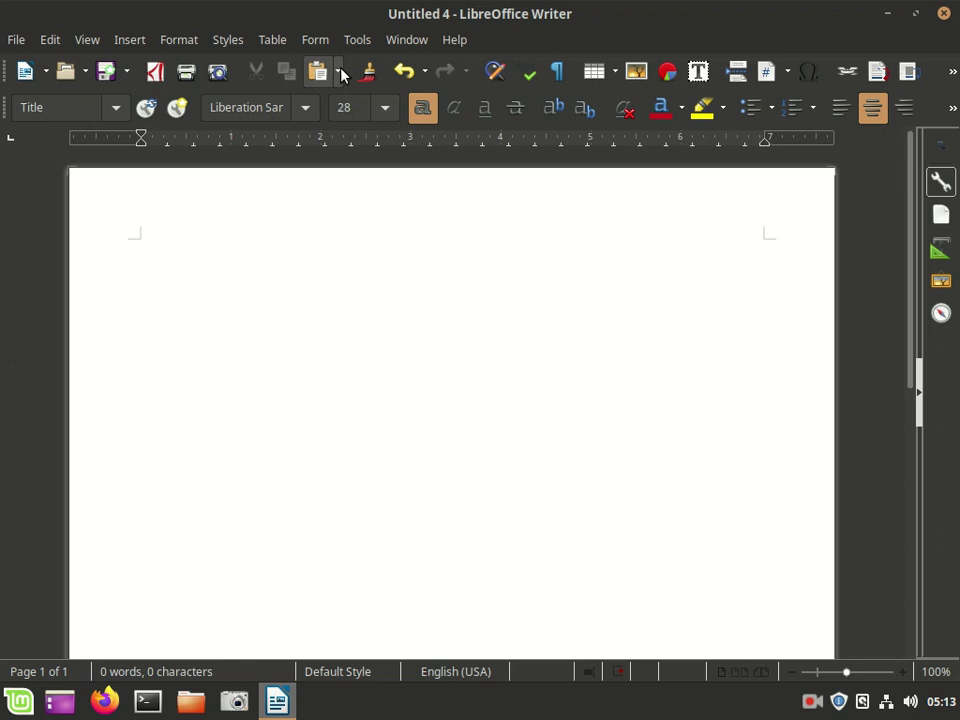
{"action": "left_click", "coordinate": [339, 72]}
{"action": "left_click", "coordinate": [341, 74]}
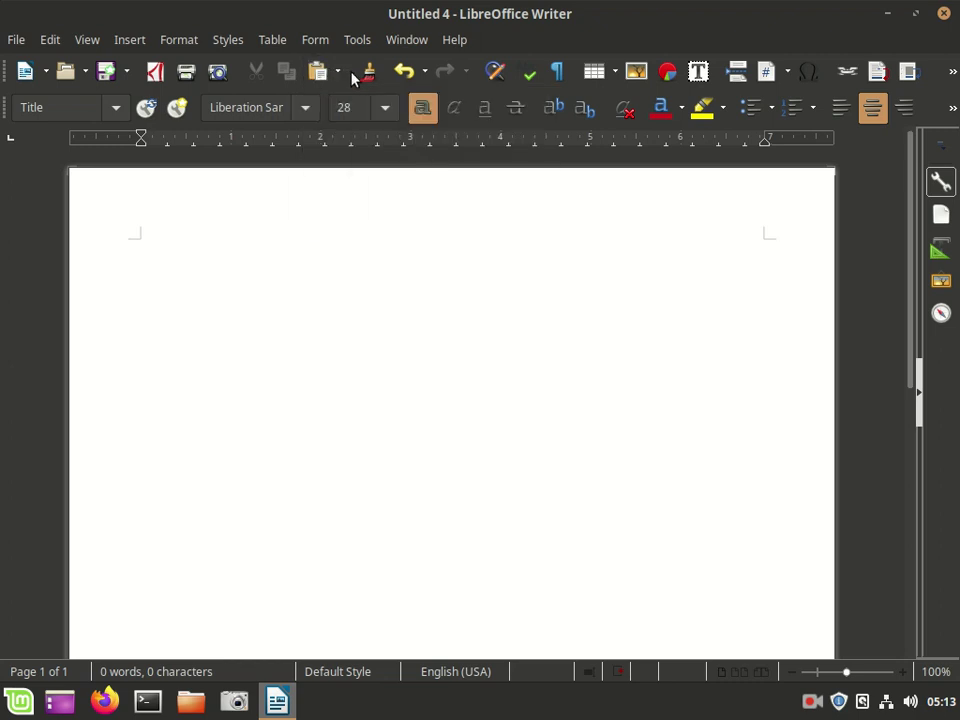
{"action": "left_click", "coordinate": [338, 77]}
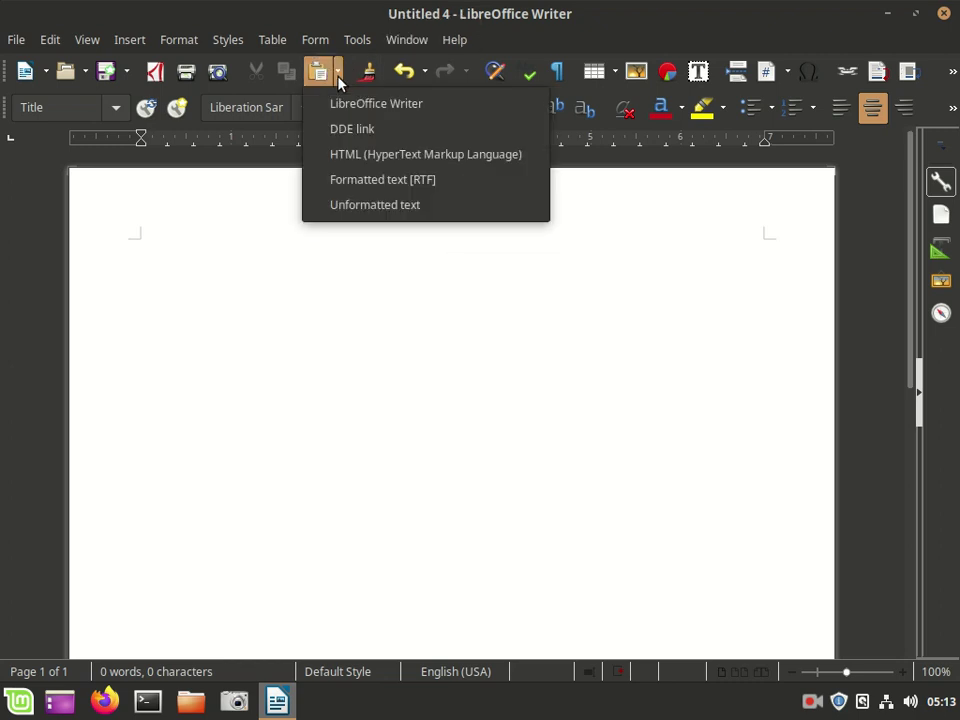
{"action": "left_click", "coordinate": [452, 322]}
Copy the Email Problems video's shareable link from YouTube Studio in Firefox
{"action": "key", "text": "ctrl+alt+Right"}
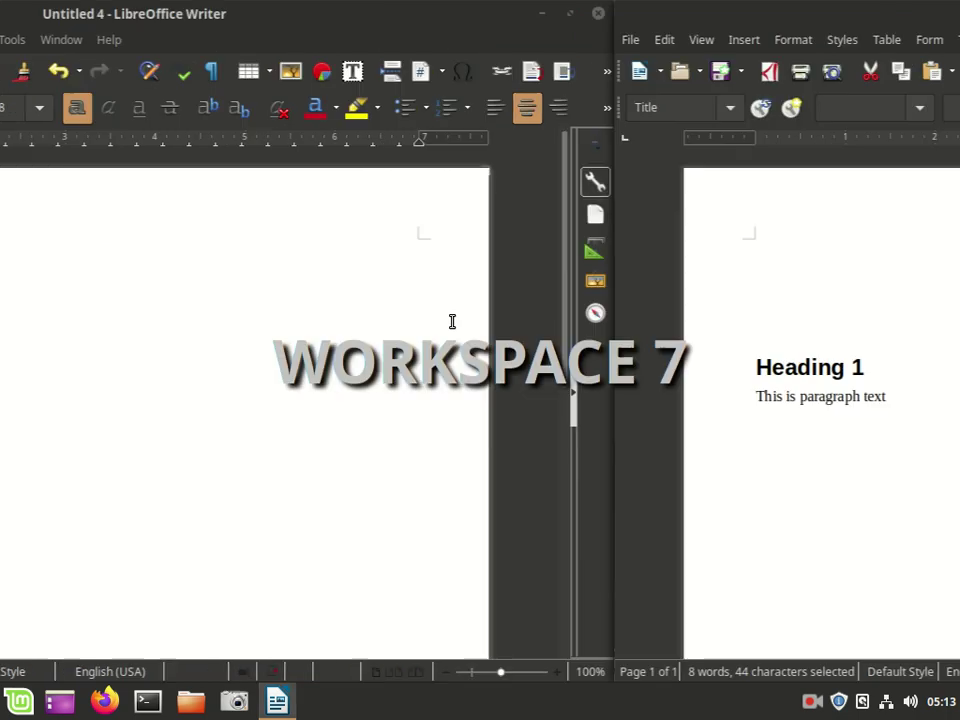
{"action": "key", "text": "ctrl+alt+Right"}
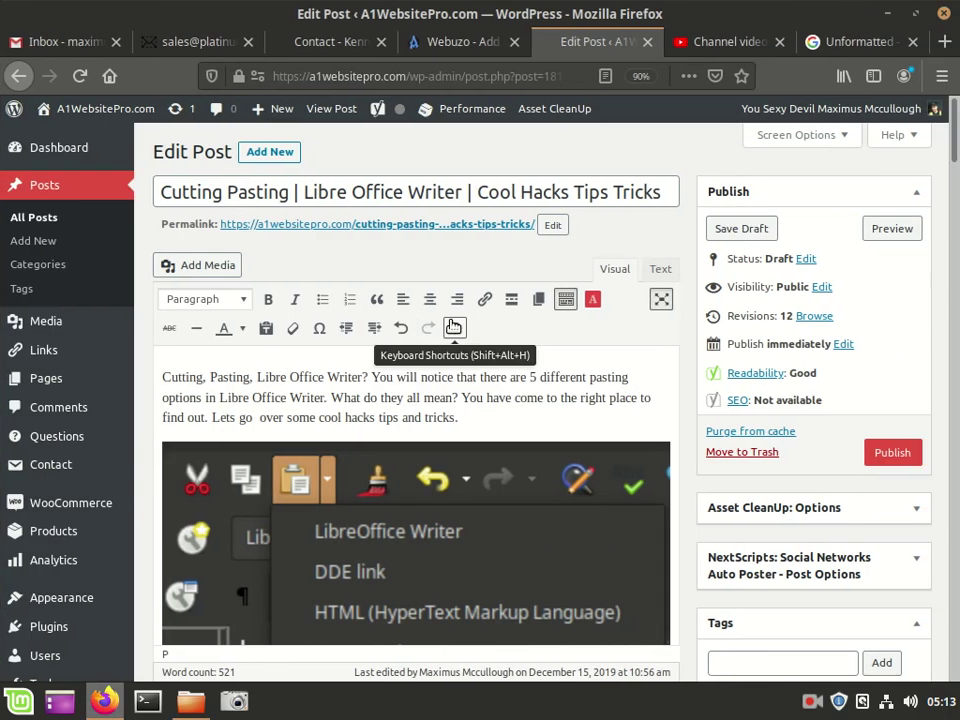
{"action": "key", "text": "ctrl+alt+Right"}
{"action": "key", "text": "ctrl+alt+Left"}
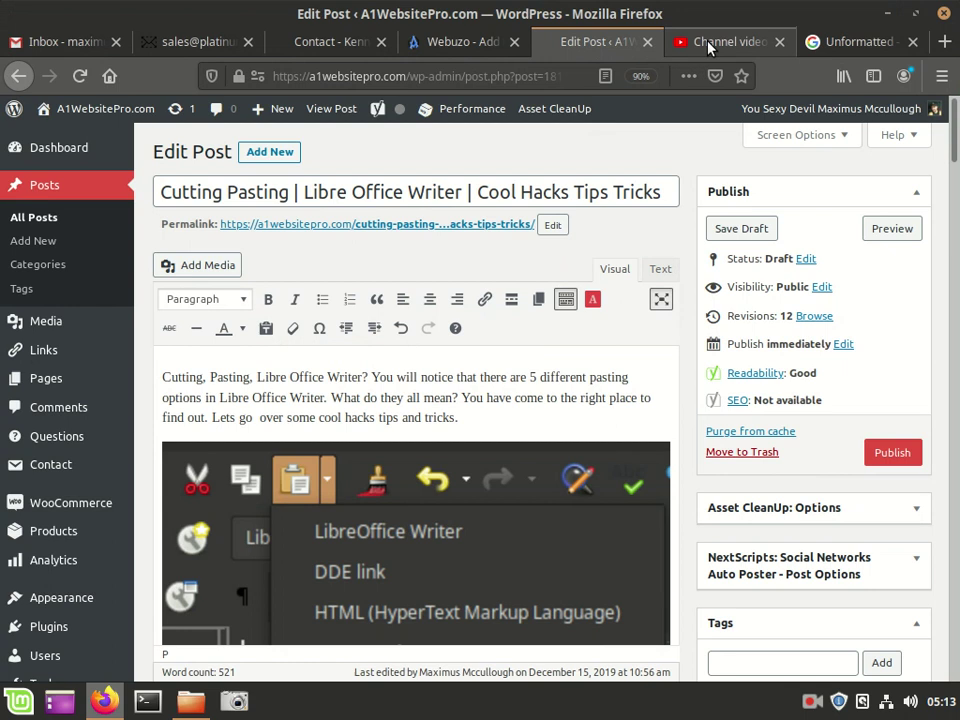
{"action": "left_click", "coordinate": [700, 41]}
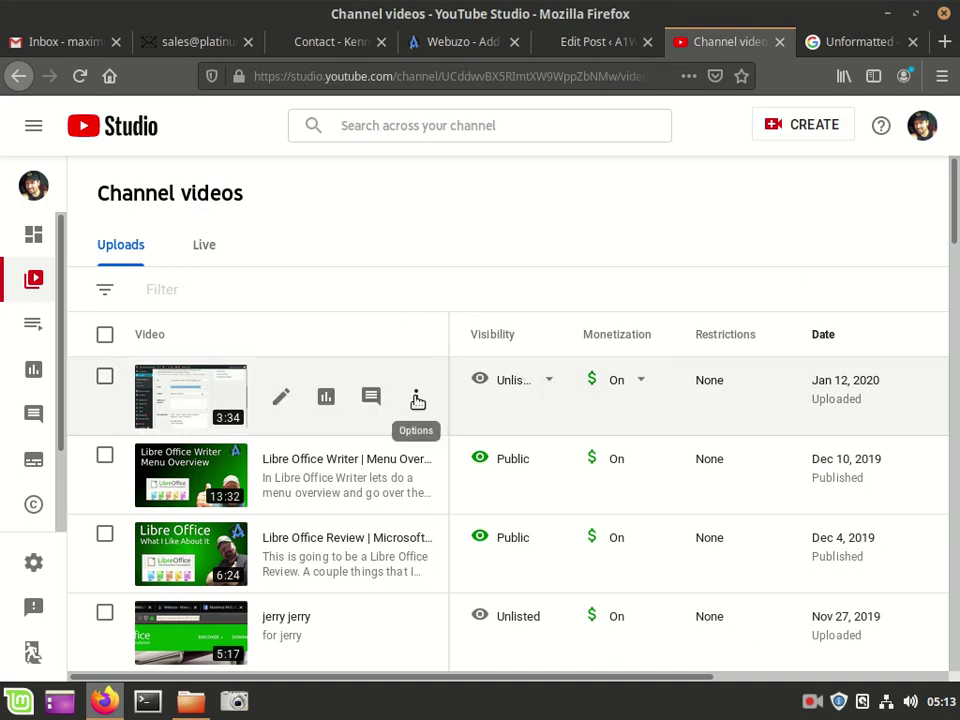
{"action": "left_click", "coordinate": [417, 400]}
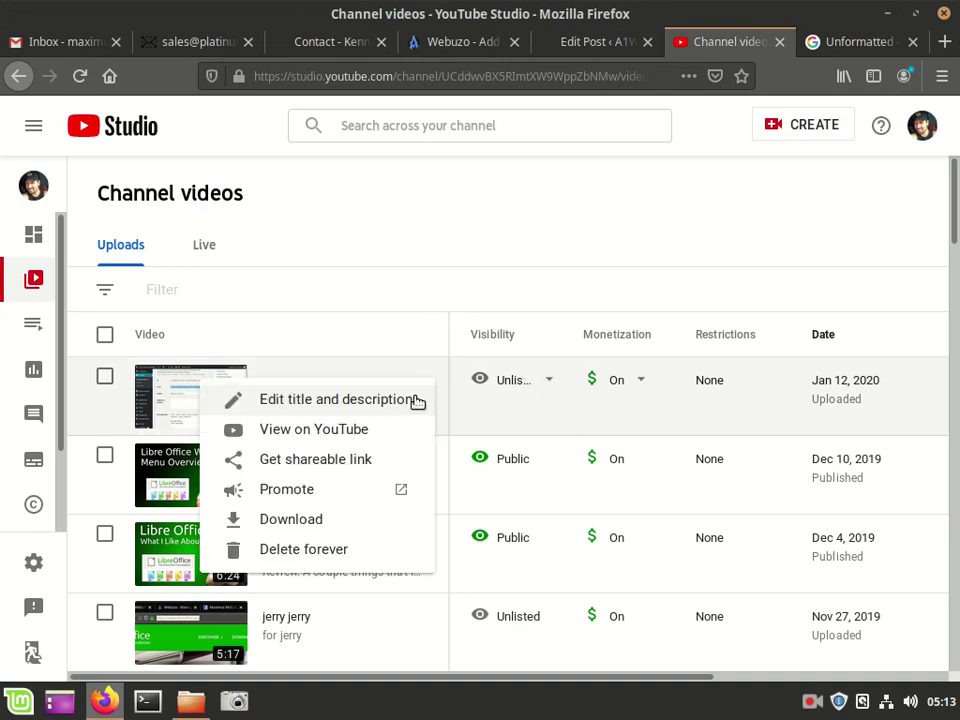
{"action": "left_click", "coordinate": [304, 462]}
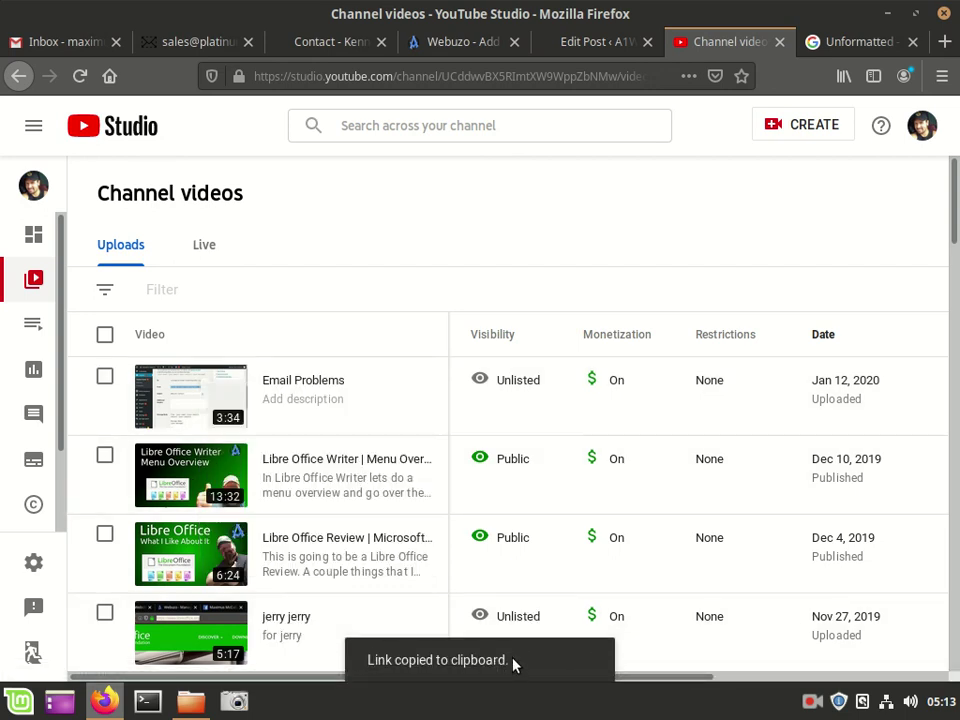
{"action": "key", "text": "ctrl+alt+Left"}
{"action": "key", "text": "ctrl+alt+Left"}
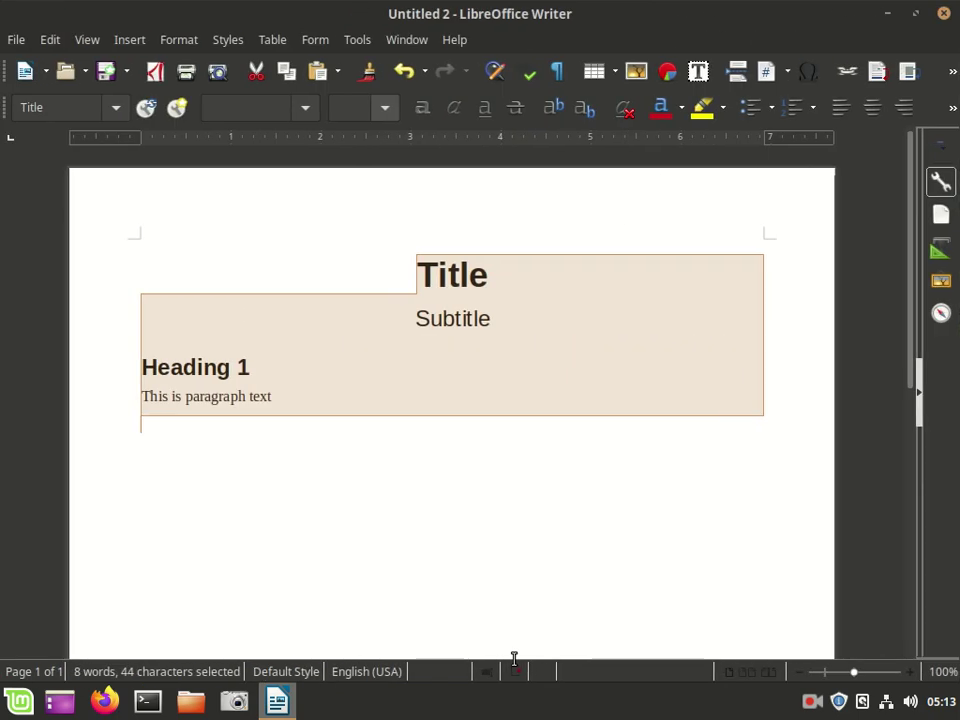
Show blank Untitled 1 and confirm the link offers only Unformatted text as a paste format
{"action": "key", "text": "ctrl+alt+Right"}
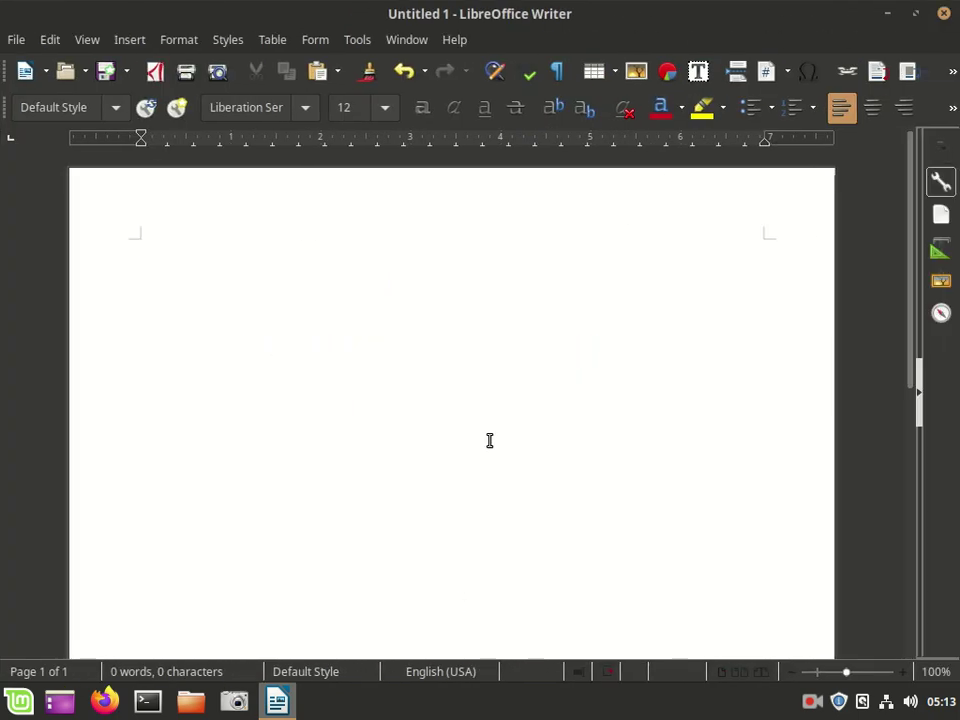
{"action": "left_click", "coordinate": [338, 80]}
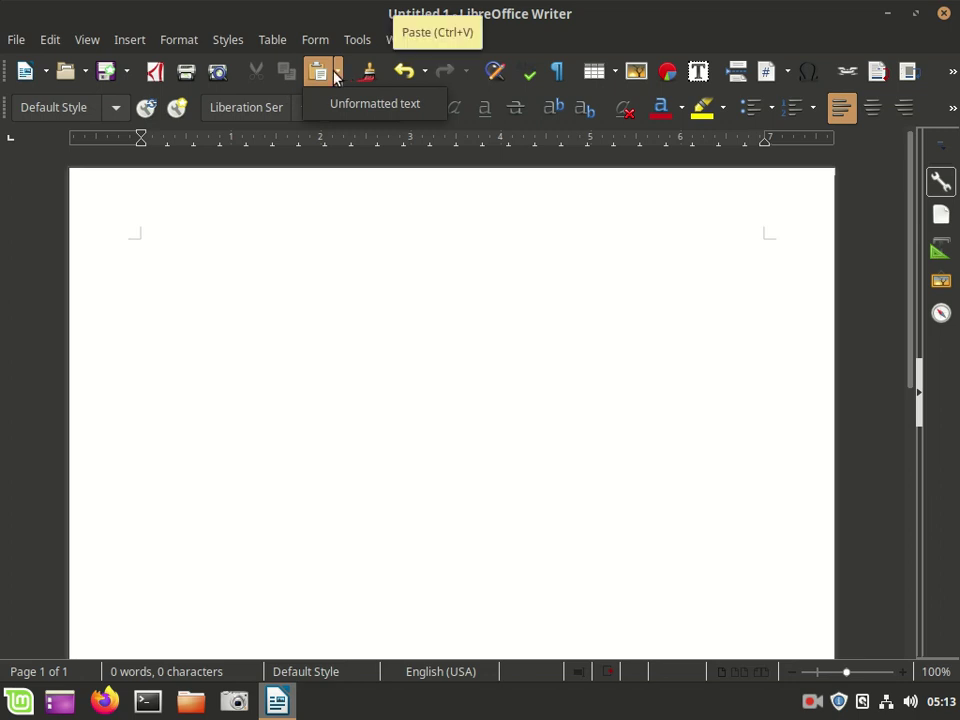
{"action": "left_click", "coordinate": [315, 323]}
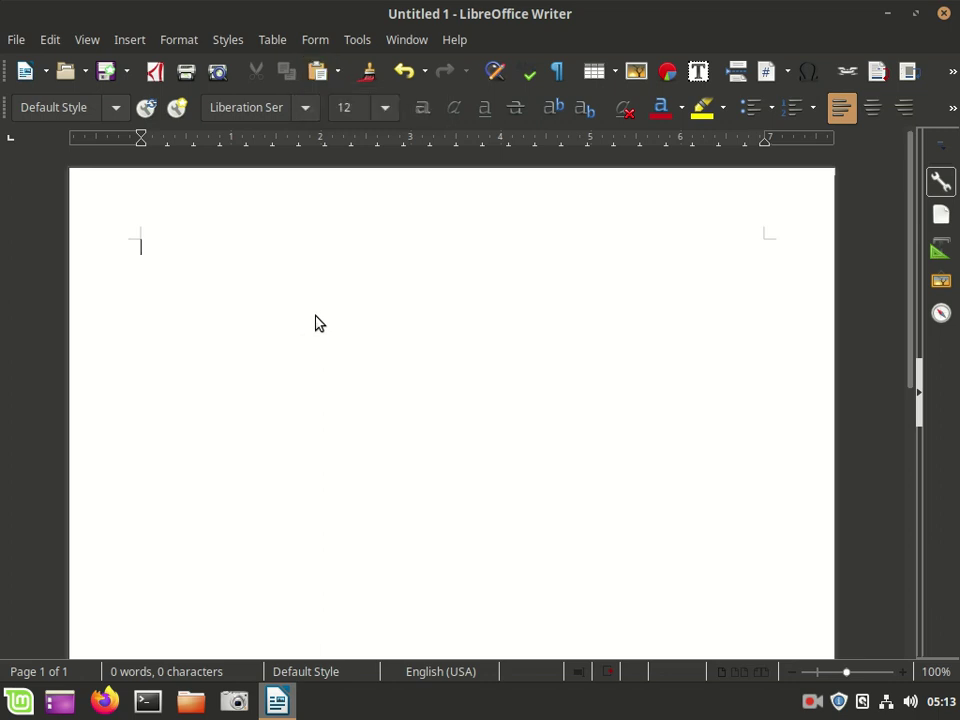
Select everything on Firefox's Contact page, then return to Writer's Untitled 1
{"action": "key", "text": "ctrl+q"}
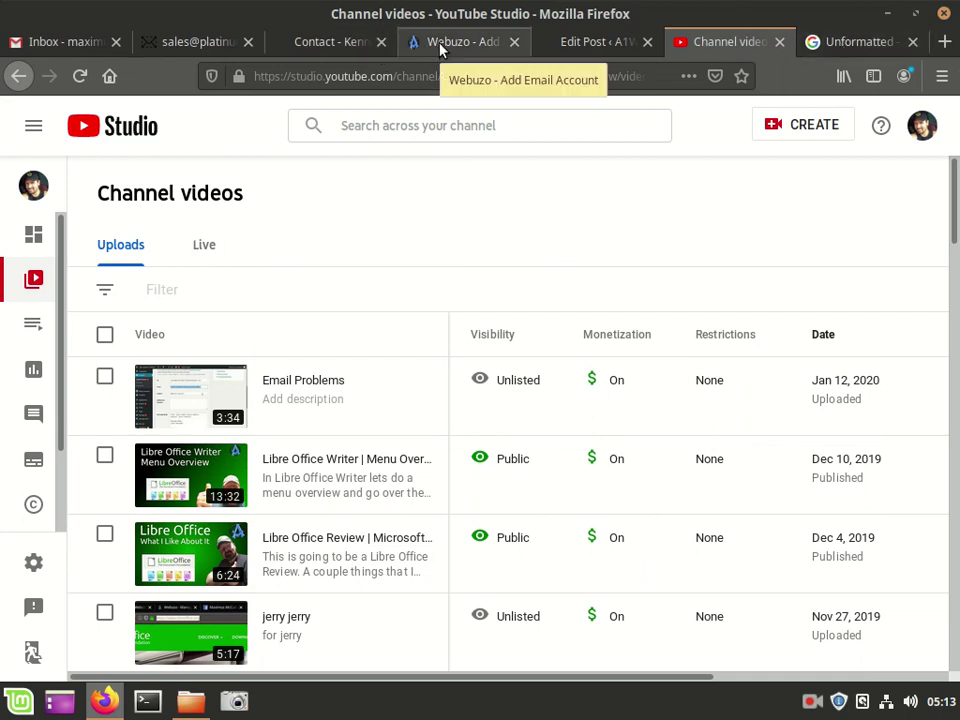
{"action": "left_click", "coordinate": [307, 46]}
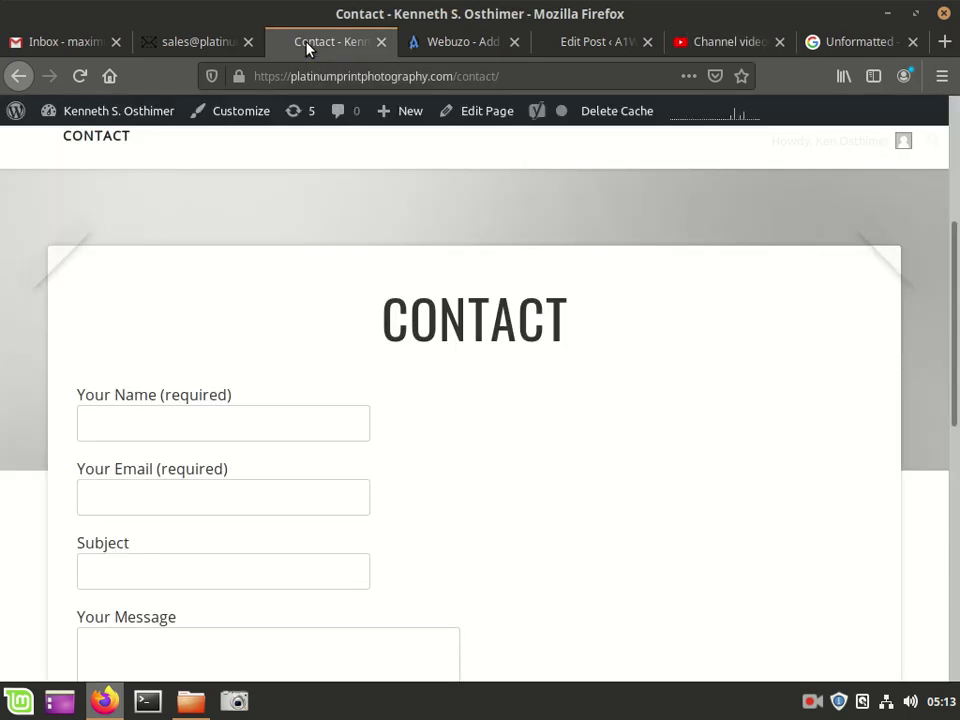
{"action": "scroll", "coordinate": [518, 334], "scroll_direction": "down", "scroll_amount": 2}
{"action": "scroll", "coordinate": [517, 340], "scroll_direction": "up", "scroll_amount": 2}
{"action": "scroll", "coordinate": [515, 340], "scroll_direction": "up", "scroll_amount": 3}
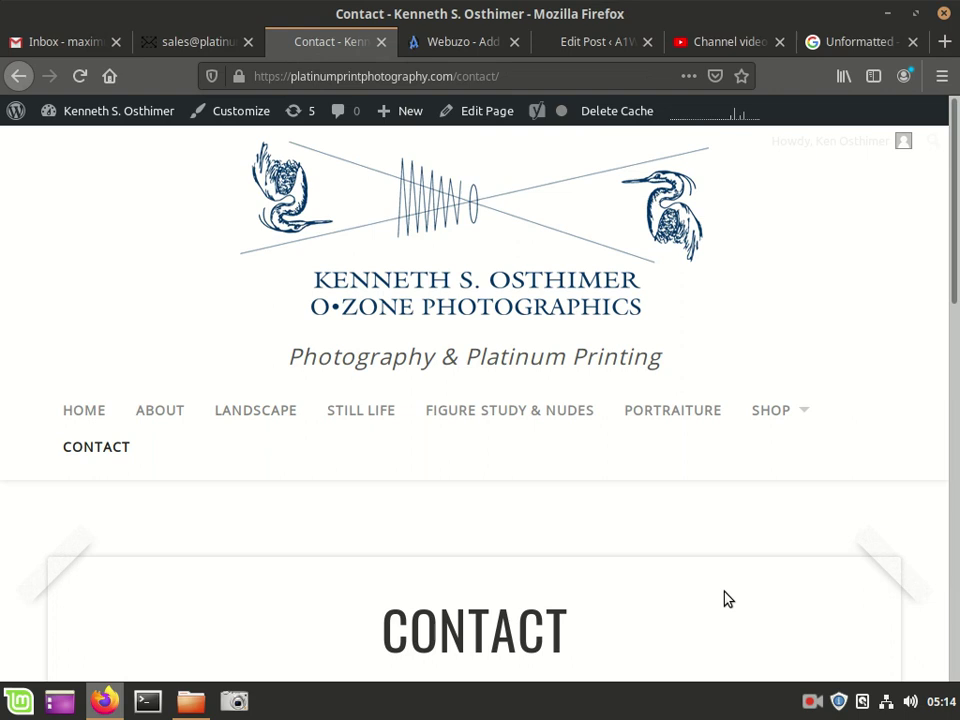
{"action": "key", "text": "ctrl+a"}
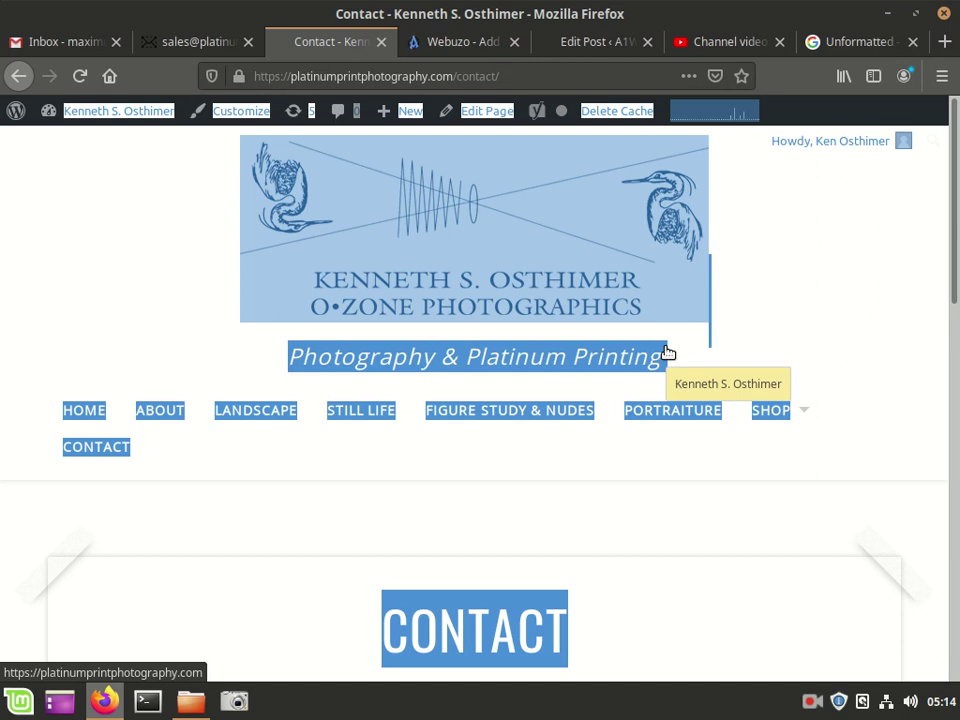
{"action": "key", "text": "ctrl+alt+Right"}
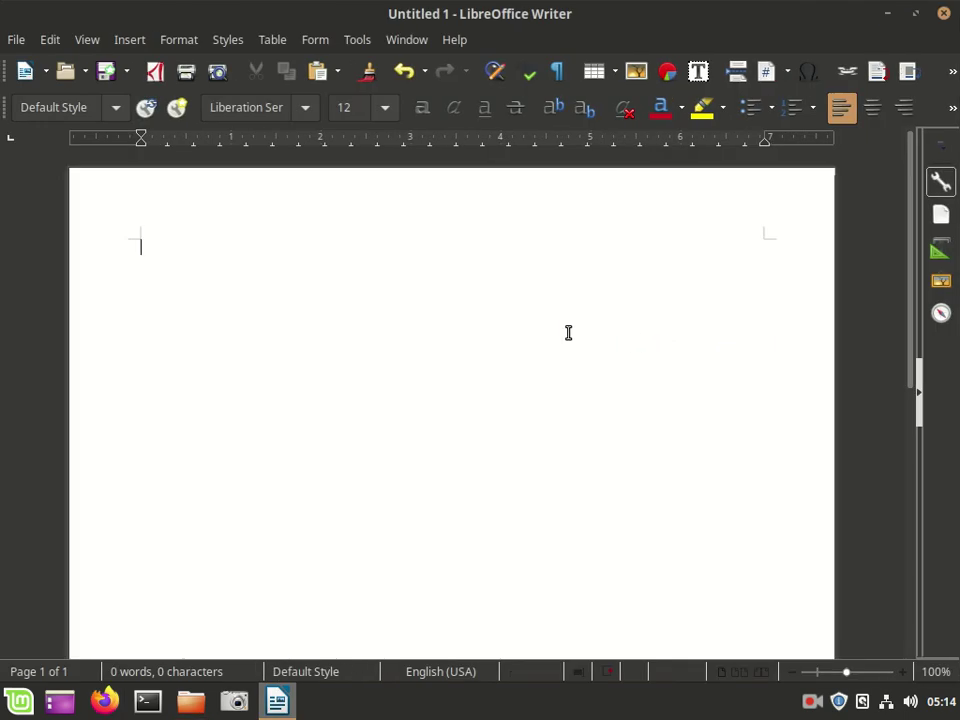
{"action": "left_click", "coordinate": [339, 71]}
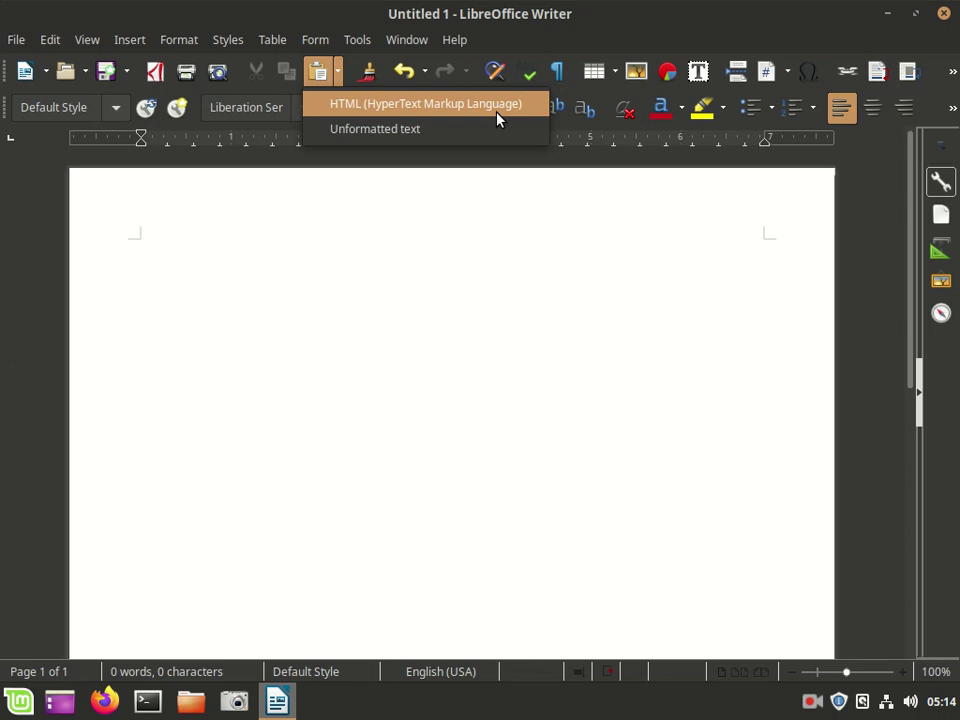
{"action": "left_click", "coordinate": [440, 130]}
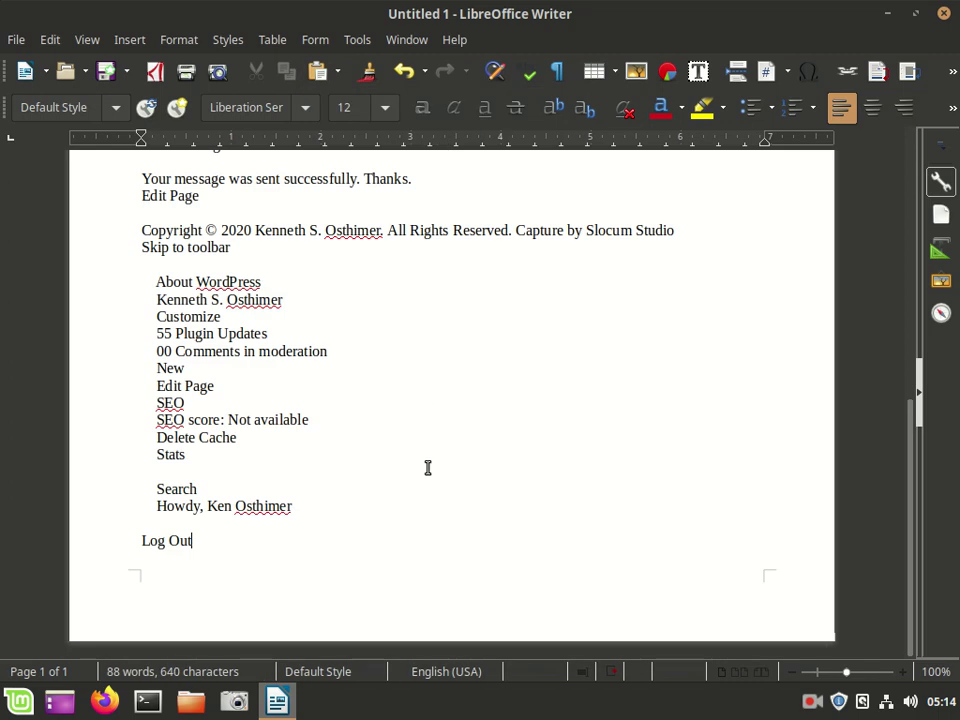
{"action": "scroll", "coordinate": [426, 467], "scroll_direction": "up", "scroll_amount": 5}
{"action": "scroll", "coordinate": [446, 480], "scroll_direction": "up", "scroll_amount": 3}
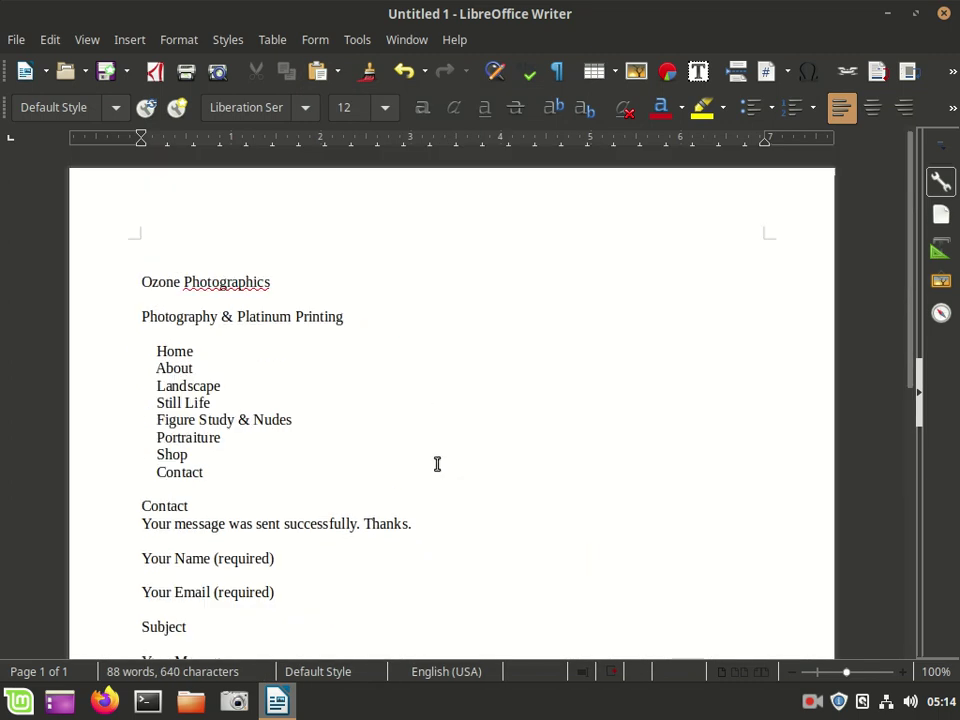
{"action": "left_click", "coordinate": [239, 347]}
{"action": "key", "text": "ctrl+a"}
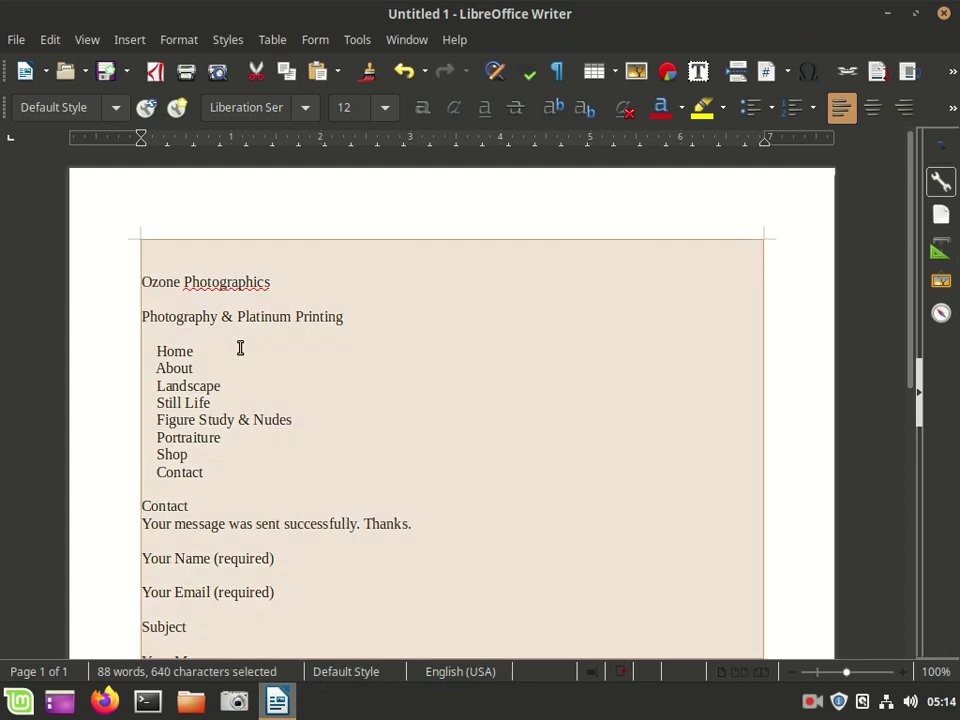
{"action": "key", "text": "Delete"}
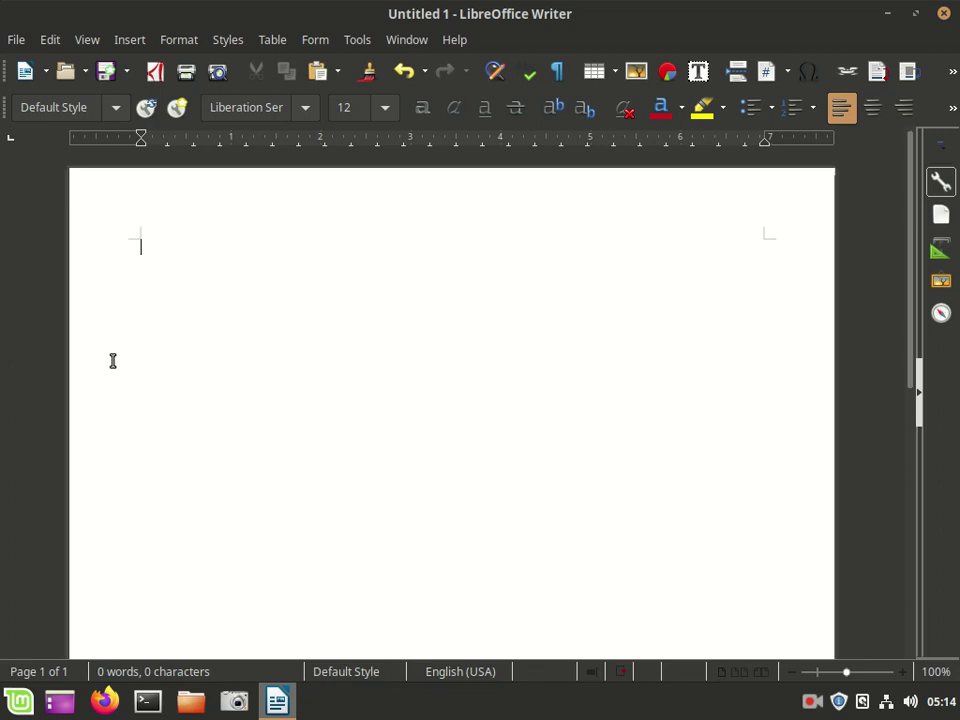
Type 'Title' and apply the Title paragraph style to it
{"action": "type", "text": "Title"}
{"action": "double_click", "coordinate": [155, 244]}
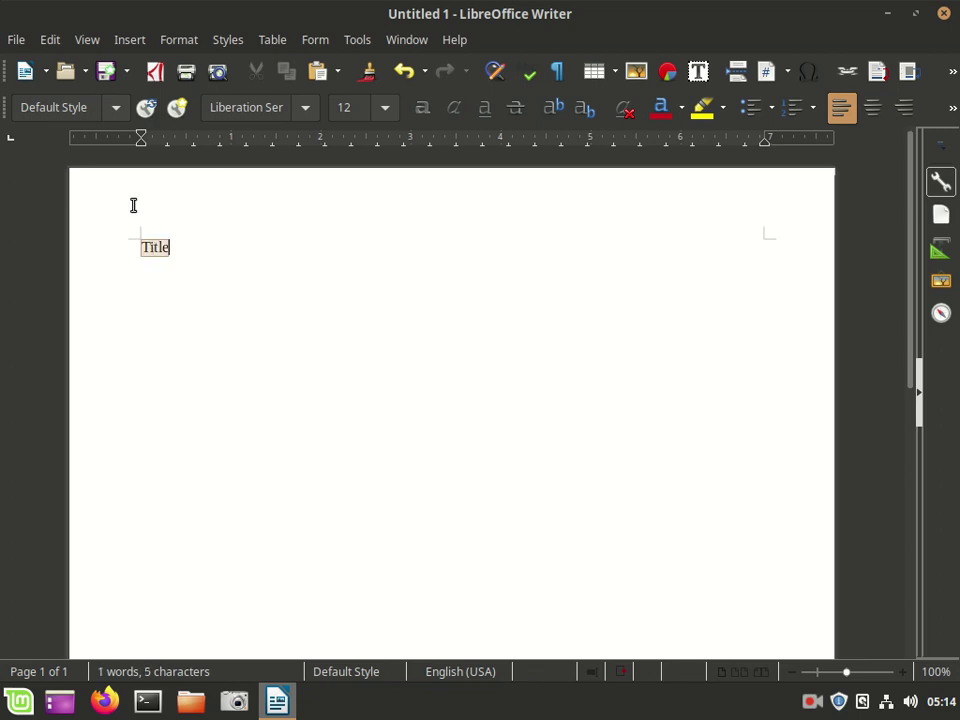
{"action": "left_click", "coordinate": [116, 108]}
{"action": "left_click", "coordinate": [69, 256]}
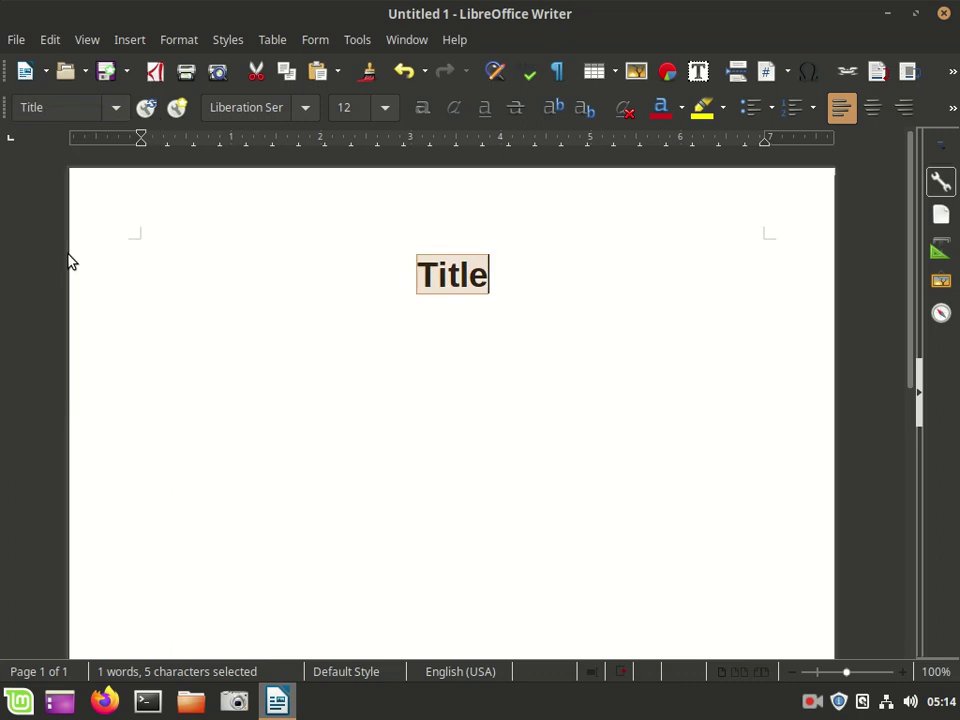
Paste the Contact page as unformatted text, undo it, and delete the word Title
{"action": "right_click", "coordinate": [455, 280]}
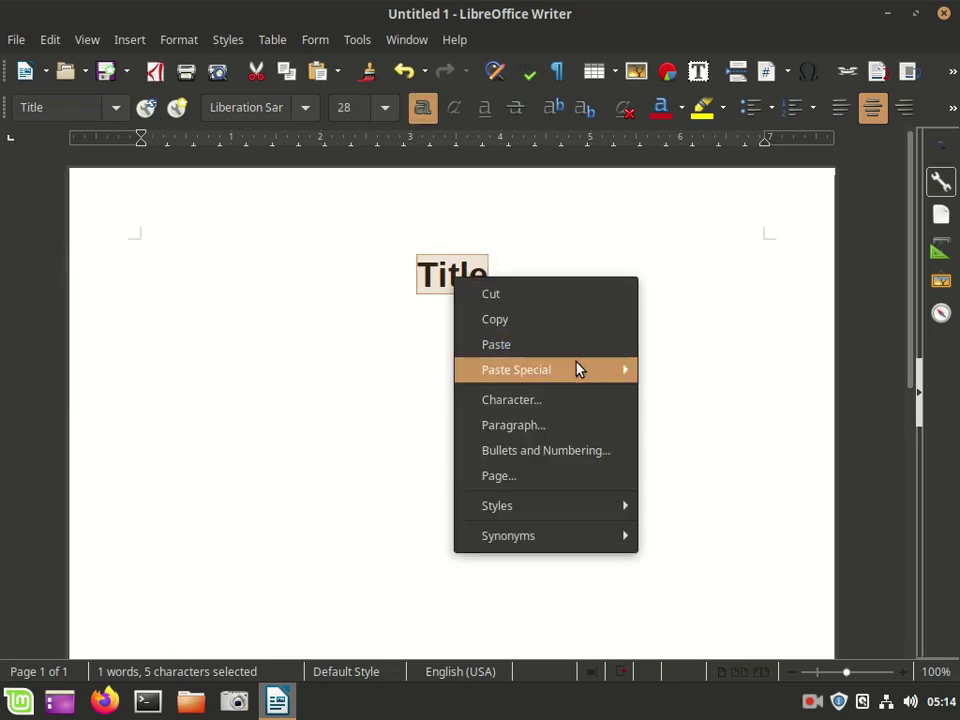
{"action": "mouse_move", "coordinate": [540, 370]}
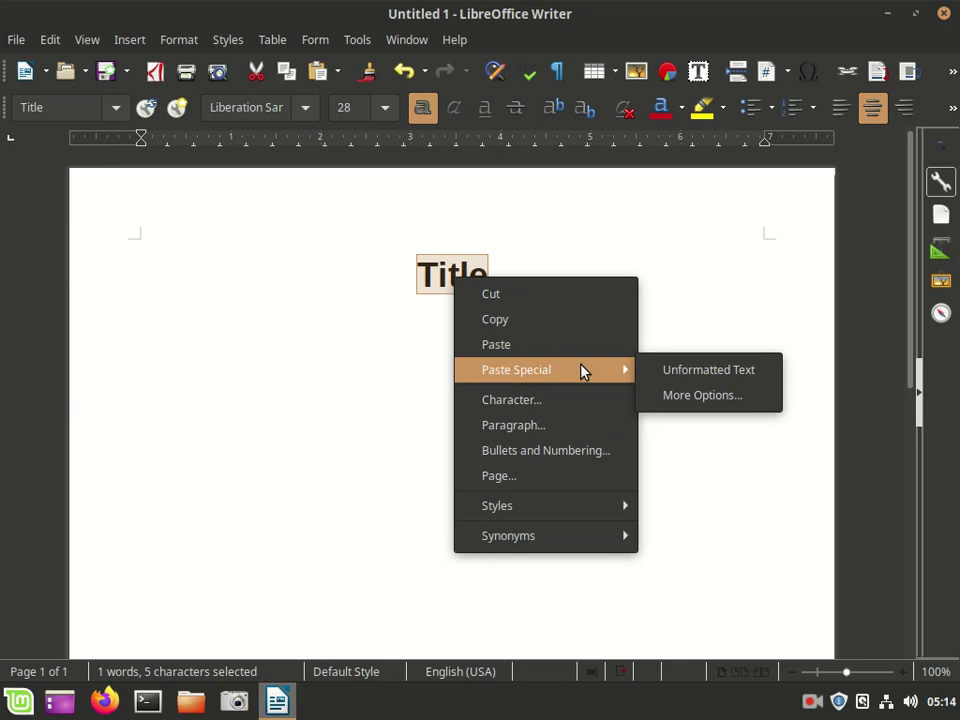
{"action": "left_click", "coordinate": [710, 373]}
{"action": "scroll", "coordinate": [628, 409], "scroll_direction": "up", "scroll_amount": 3}
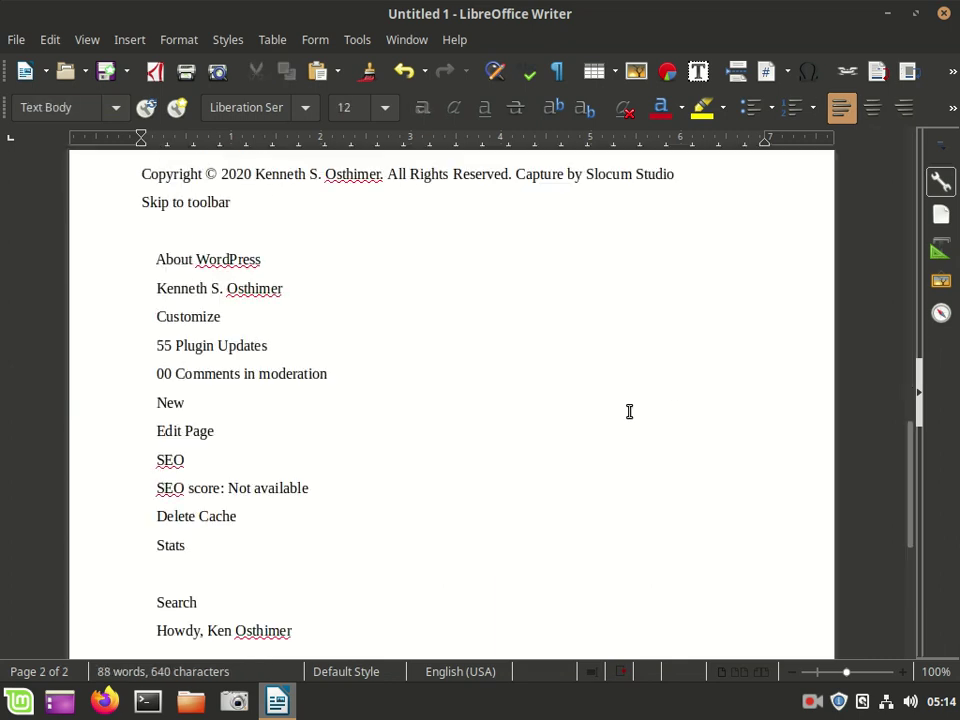
{"action": "scroll", "coordinate": [600, 408], "scroll_direction": "up", "scroll_amount": 5}
{"action": "scroll", "coordinate": [578, 407], "scroll_direction": "up", "scroll_amount": 5}
{"action": "scroll", "coordinate": [577, 407], "scroll_direction": "up", "scroll_amount": 5}
{"action": "scroll", "coordinate": [568, 388], "scroll_direction": "up", "scroll_amount": 2}
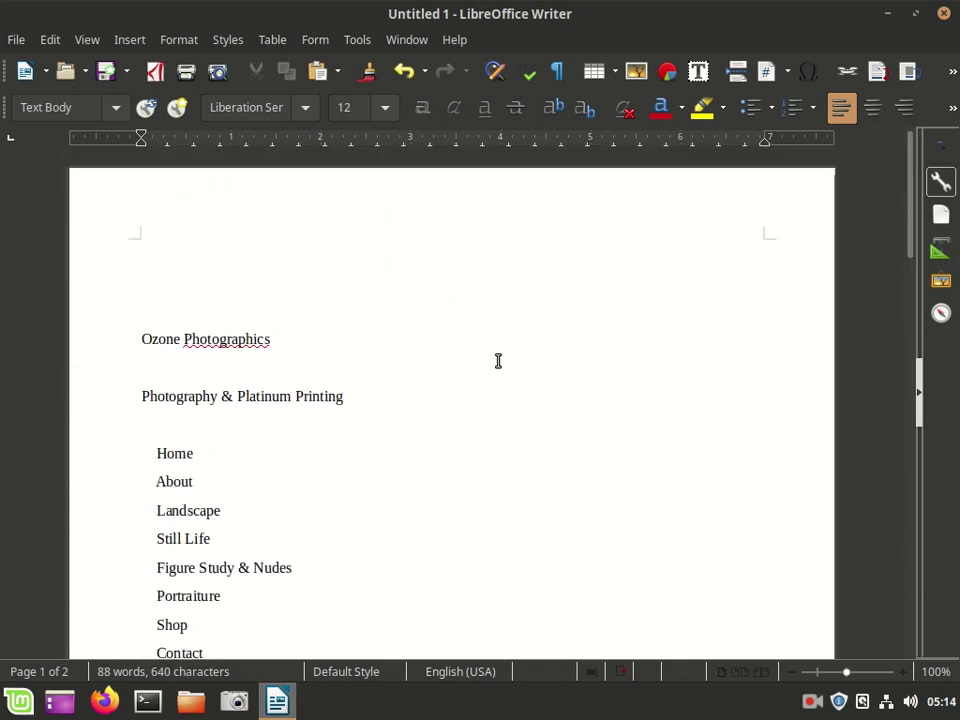
{"action": "key", "text": "ctrl+z"}
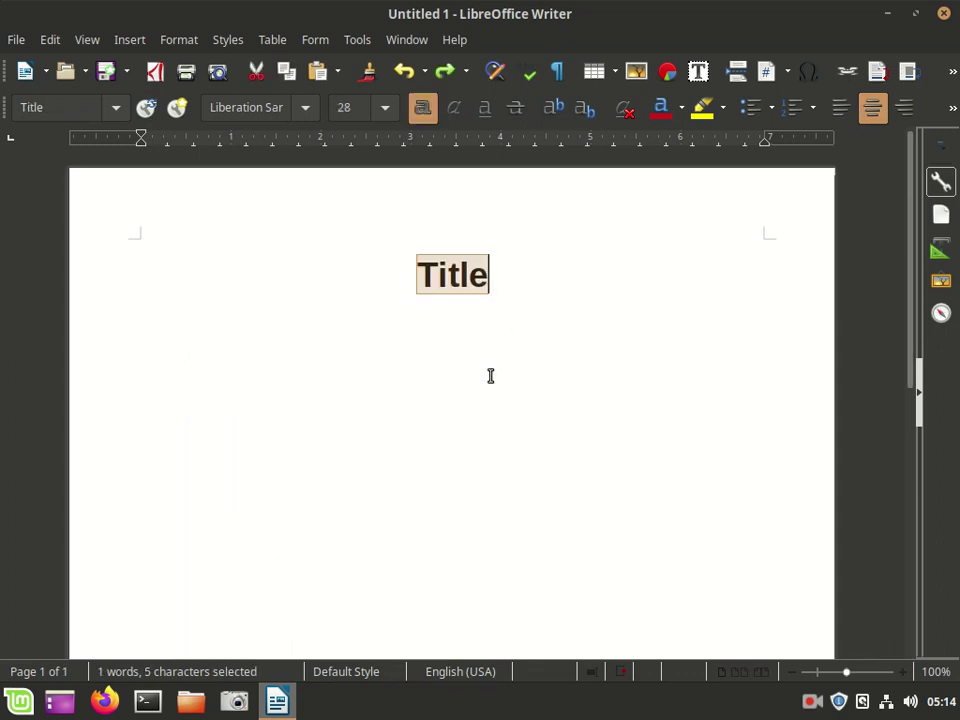
{"action": "key", "text": "Delete"}
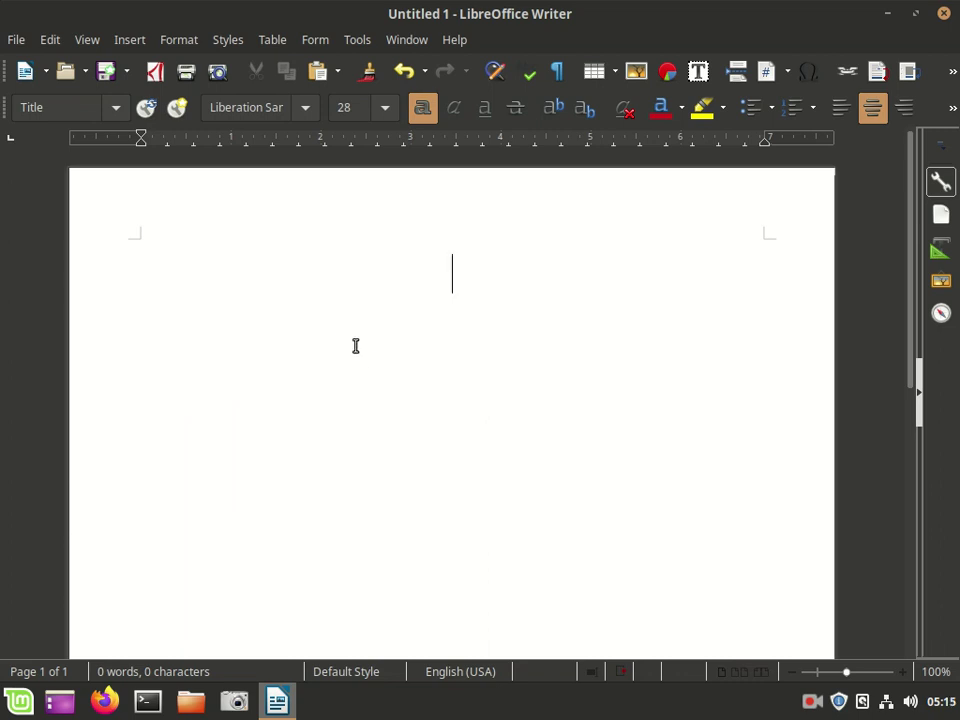
{"action": "left_click", "coordinate": [339, 71]}
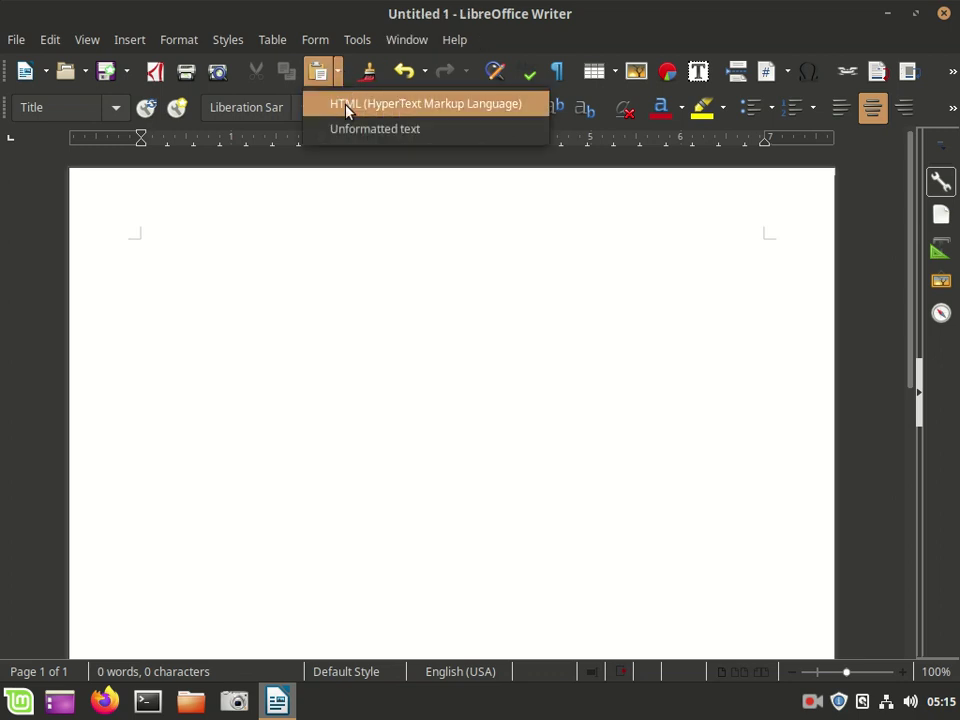
{"action": "left_click", "coordinate": [347, 107]}
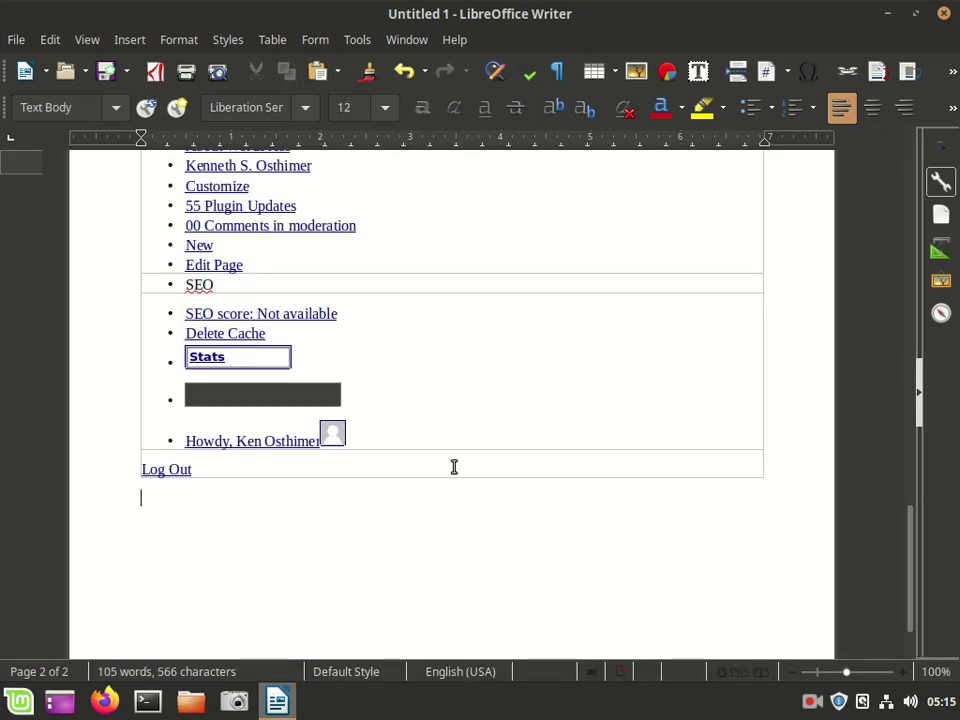
{"action": "scroll", "coordinate": [452, 467], "scroll_direction": "up", "scroll_amount": 5}
{"action": "scroll", "coordinate": [453, 466], "scroll_direction": "up", "scroll_amount": 4}
{"action": "scroll", "coordinate": [347, 471], "scroll_direction": "down", "scroll_amount": 3}
{"action": "scroll", "coordinate": [257, 480], "scroll_direction": "up", "scroll_amount": 4}
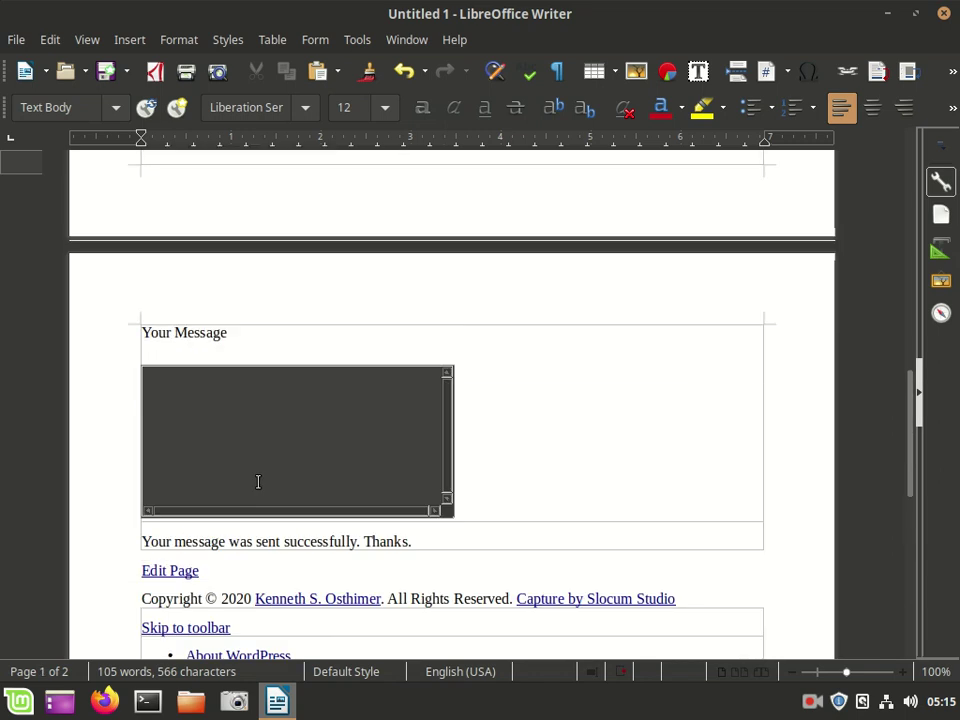
{"action": "scroll", "coordinate": [343, 466], "scroll_direction": "up", "scroll_amount": 5}
{"action": "scroll", "coordinate": [343, 463], "scroll_direction": "up", "scroll_amount": 5}
{"action": "scroll", "coordinate": [343, 450], "scroll_direction": "up", "scroll_amount": 5}
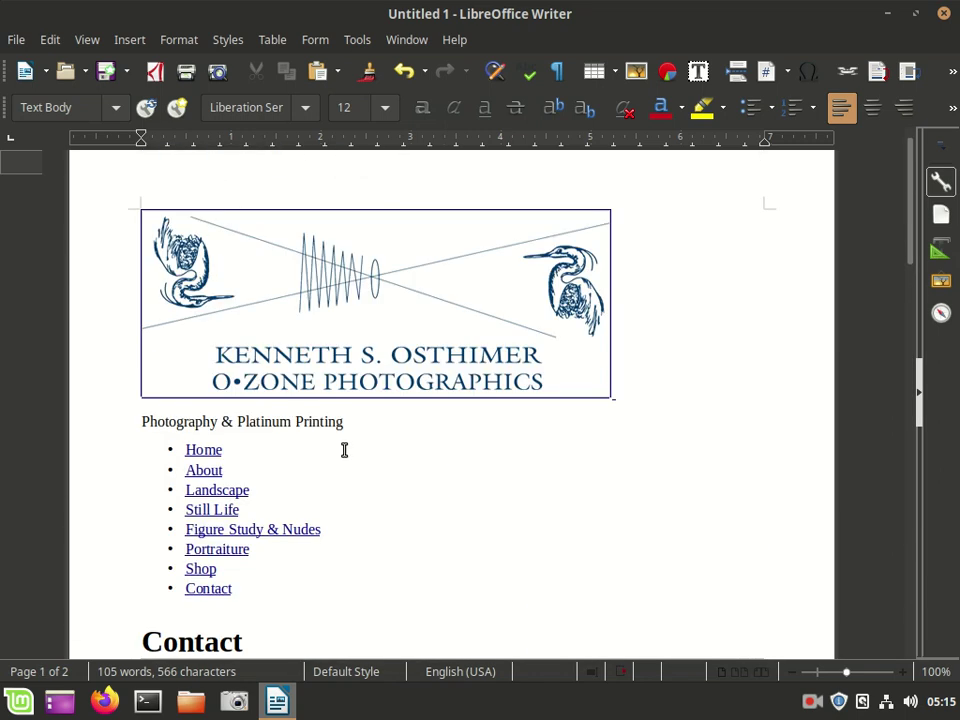
{"action": "scroll", "coordinate": [343, 450], "scroll_direction": "up", "scroll_amount": 1}
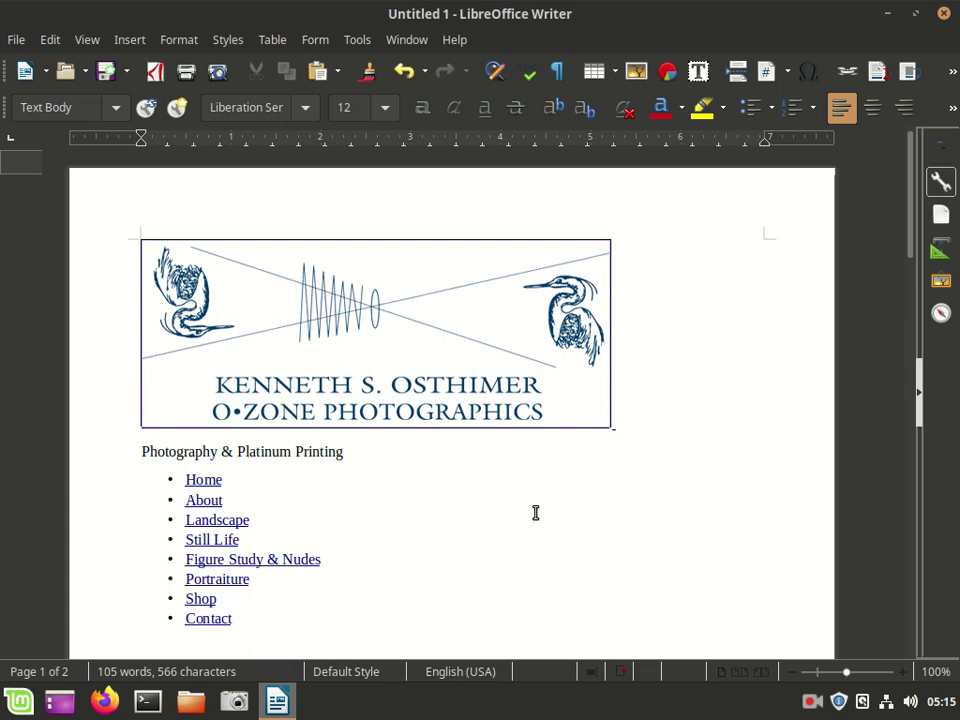
{"action": "scroll", "coordinate": [535, 512], "scroll_direction": "down", "scroll_amount": 3}
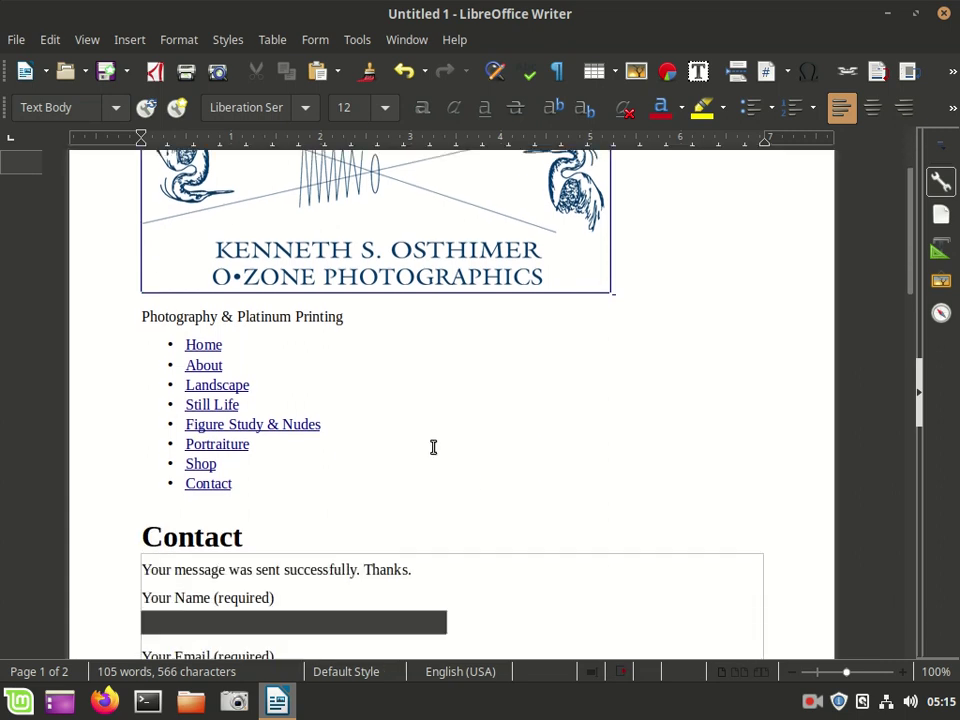
{"action": "key", "text": "ctrl+alt+Right"}
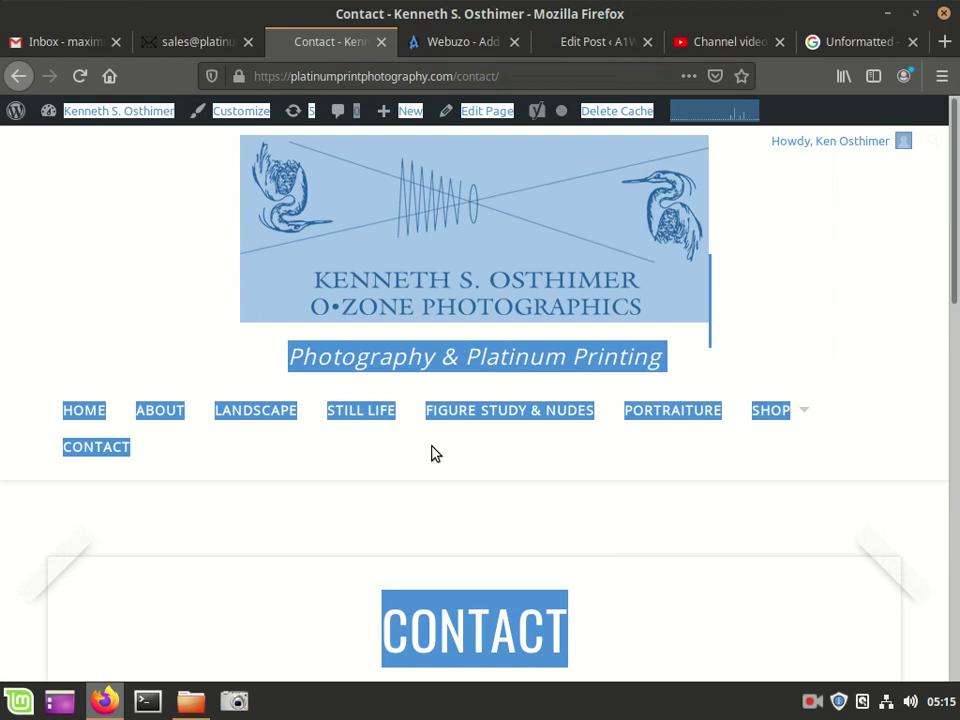
{"action": "key", "text": "ctrl+alt+Left"}
{"action": "key", "text": "ctrl+alt+Right"}
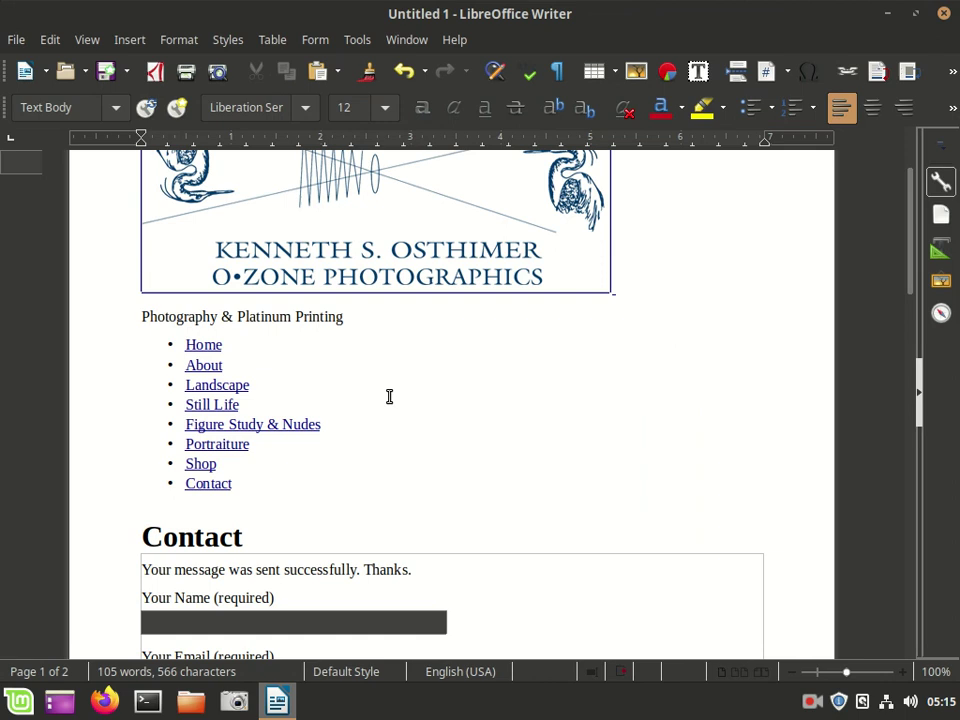
{"action": "left_click", "coordinate": [389, 396]}
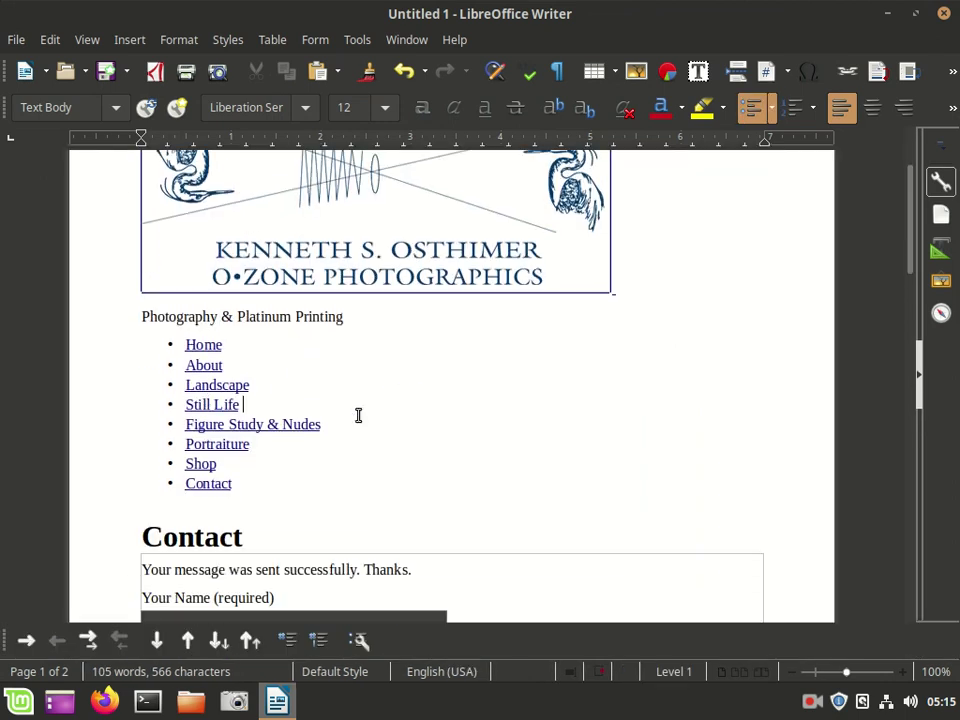
{"action": "scroll", "coordinate": [358, 415], "scroll_direction": "down", "scroll_amount": 5}
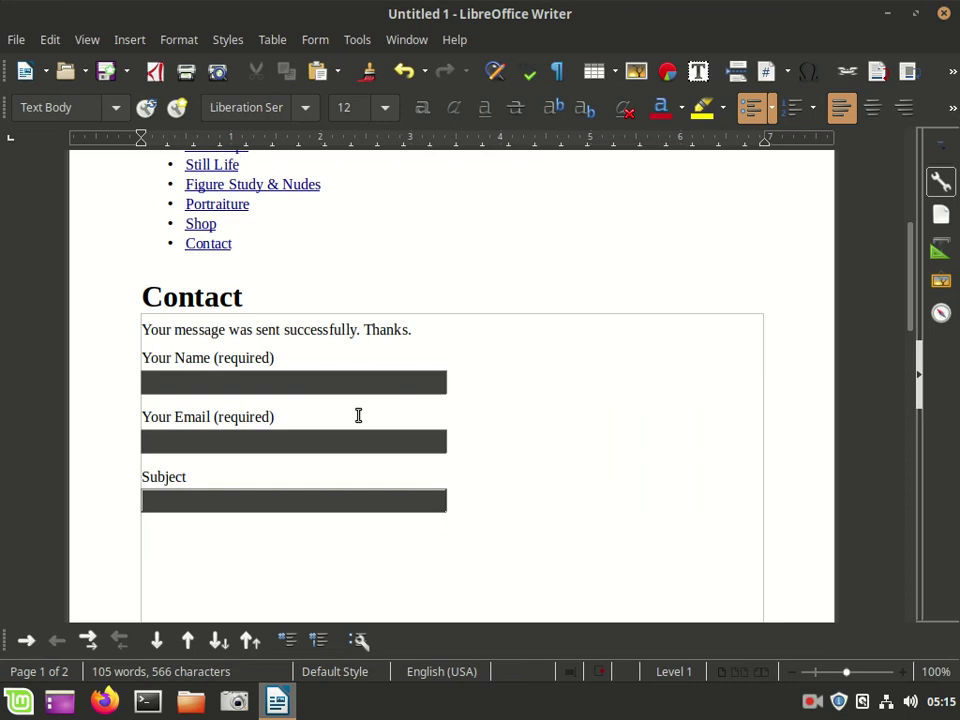
{"action": "key", "text": "ctrl+a"}
{"action": "key", "text": "Delete"}
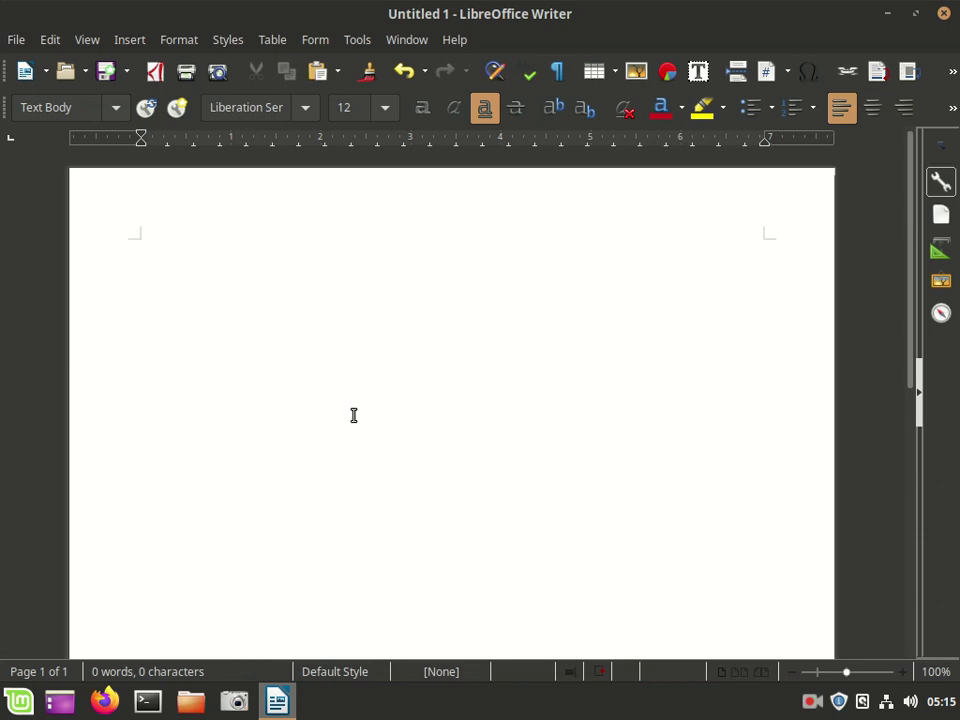
Check the paste formats, then close the Writer document without saving
{"action": "left_click", "coordinate": [339, 78]}
{"action": "left_click", "coordinate": [345, 192]}
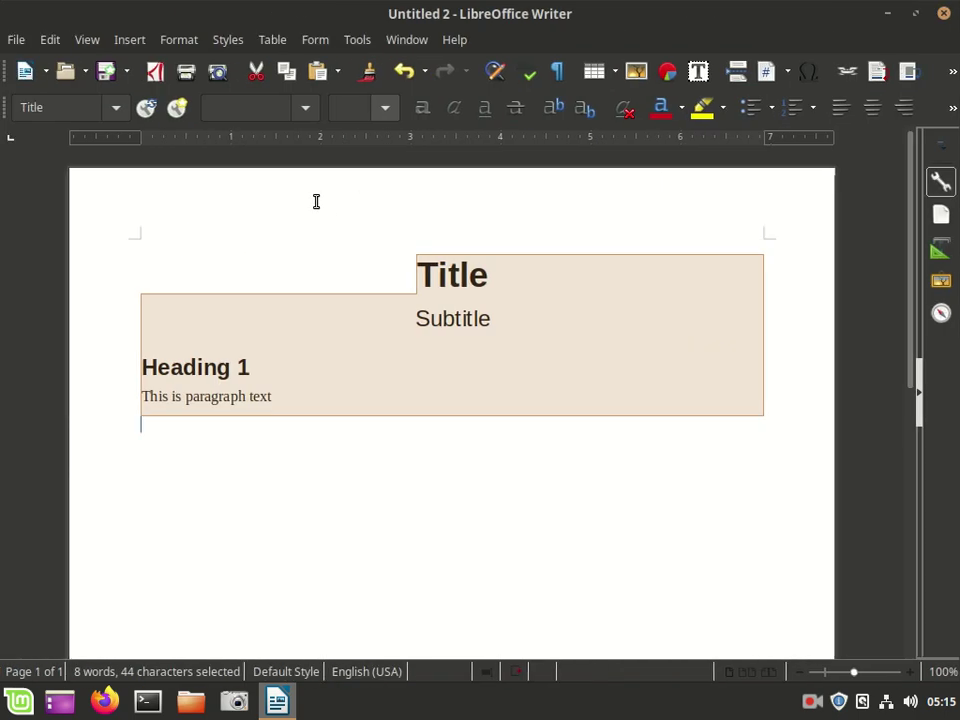
{"action": "left_click", "coordinate": [944, 14]}
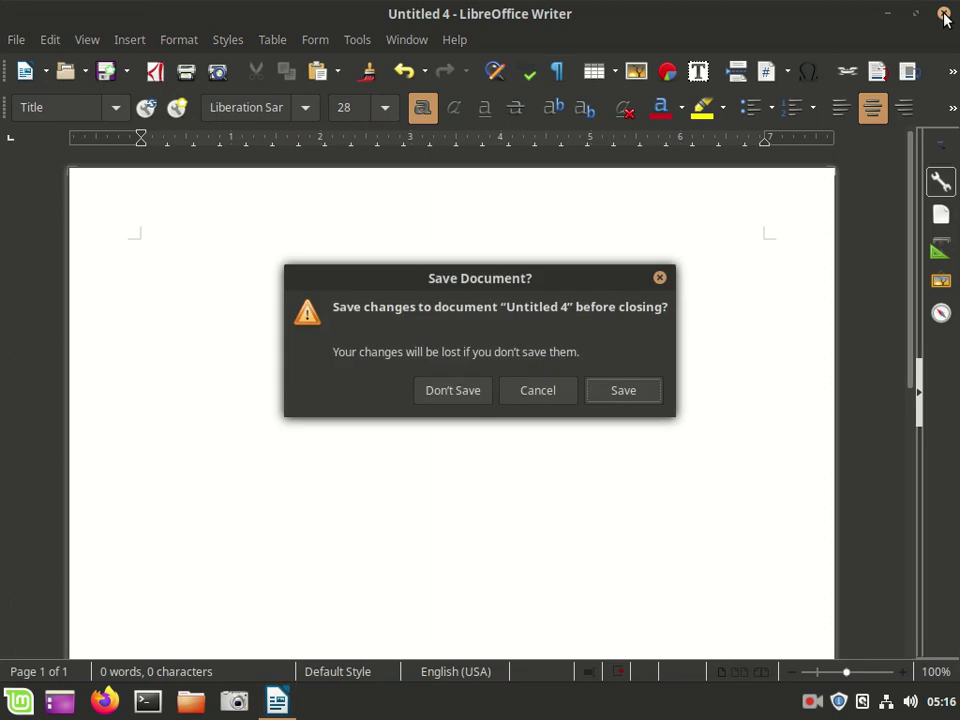
{"action": "left_click", "coordinate": [453, 390]}
Launch a new LibreOffice Calc spreadsheet from the Mint menu
{"action": "left_click", "coordinate": [15, 702]}
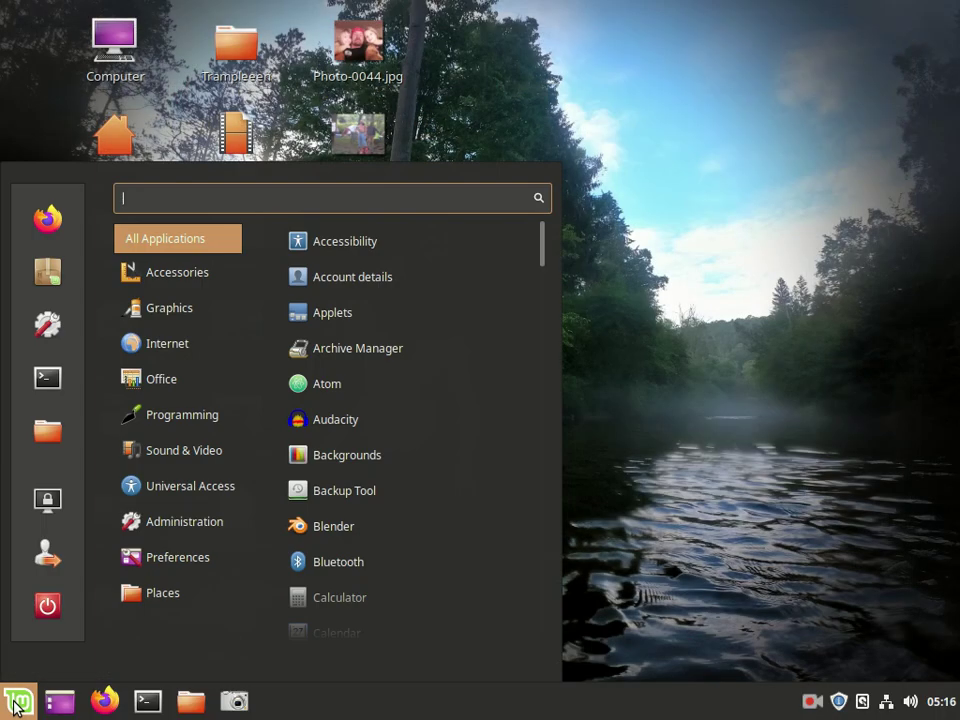
{"action": "type", "text": "li"}
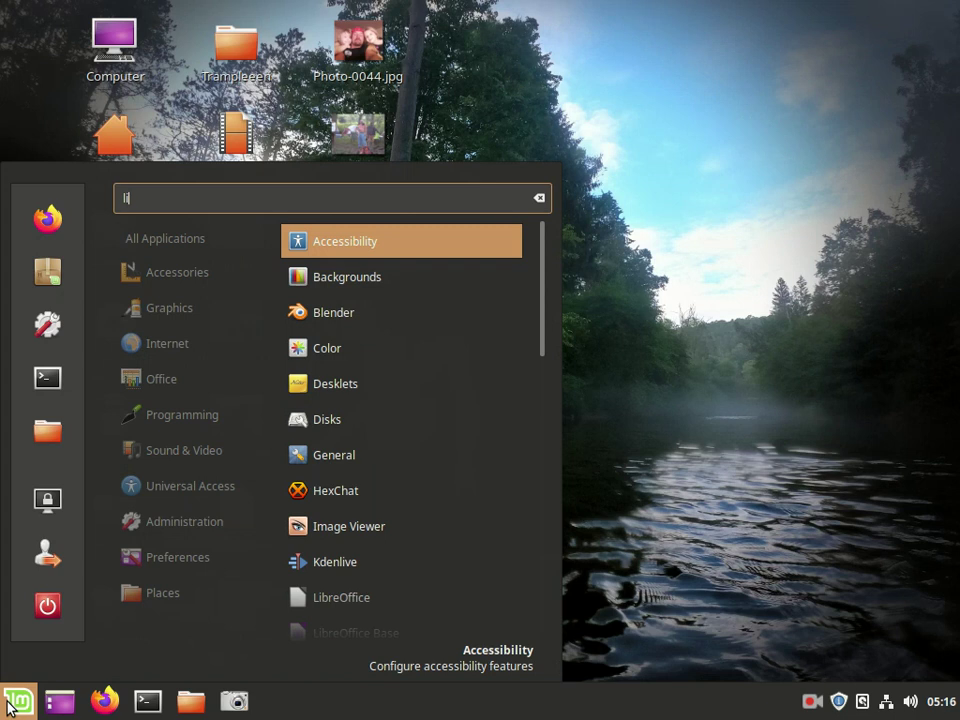
{"action": "type", "text": "bre"}
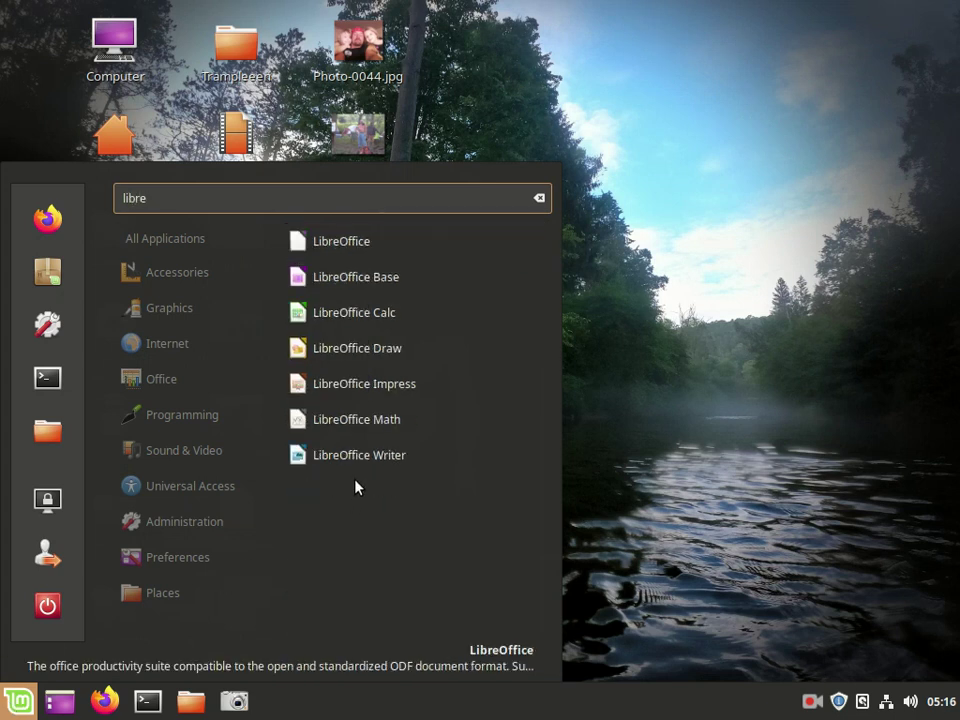
{"action": "left_click", "coordinate": [378, 317]}
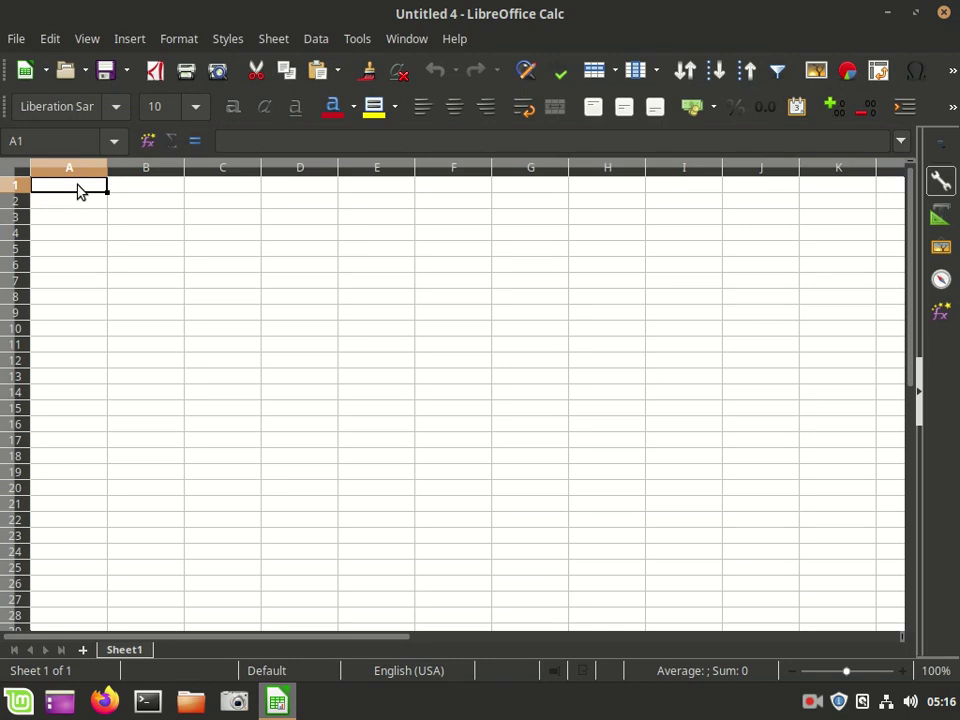
Enter 55, 66, 44 in A1:C1 and 99, 78, 11 in A2:C2
{"action": "type", "text": "55"}
{"action": "key", "text": "Tab"}
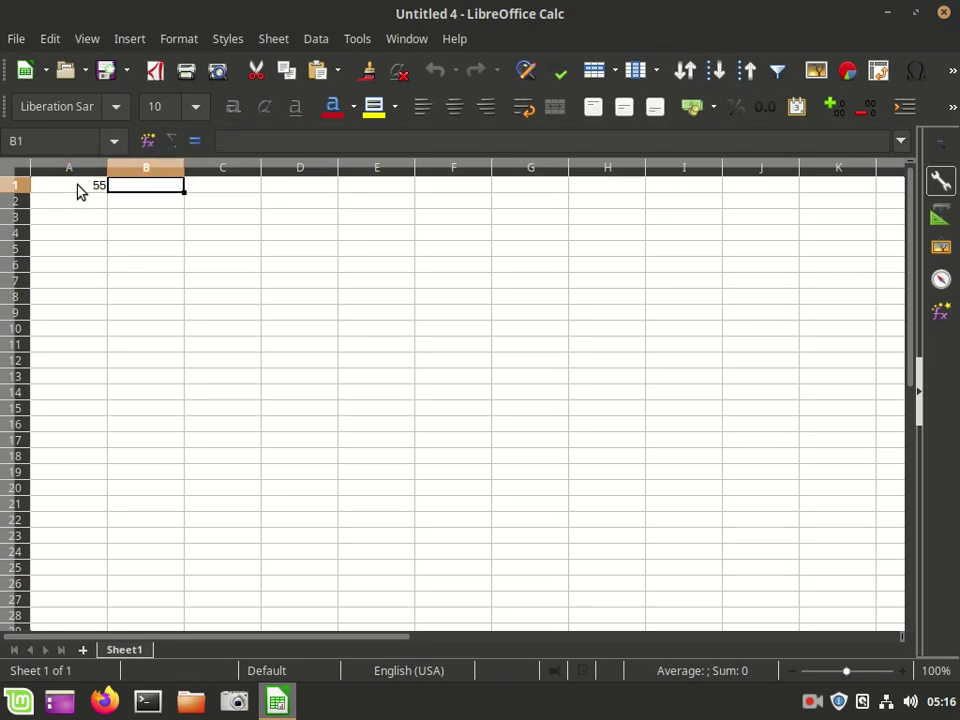
{"action": "type", "text": "66"}
{"action": "key", "text": "Tab"}
{"action": "type", "text": "4"}
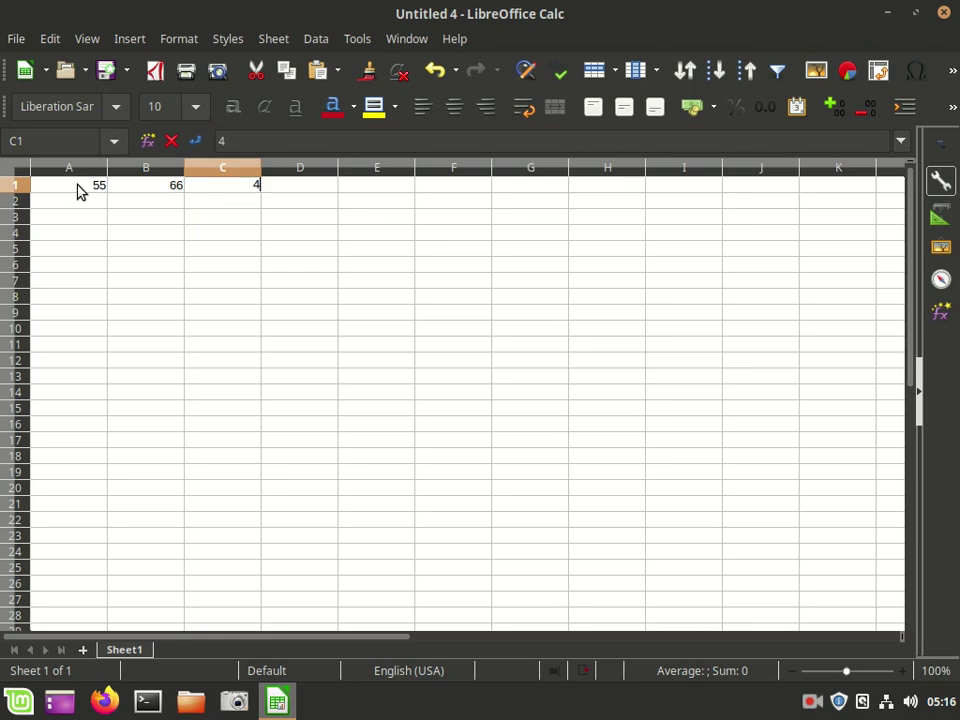
{"action": "type", "text": "4"}
{"action": "key", "text": "Return"}
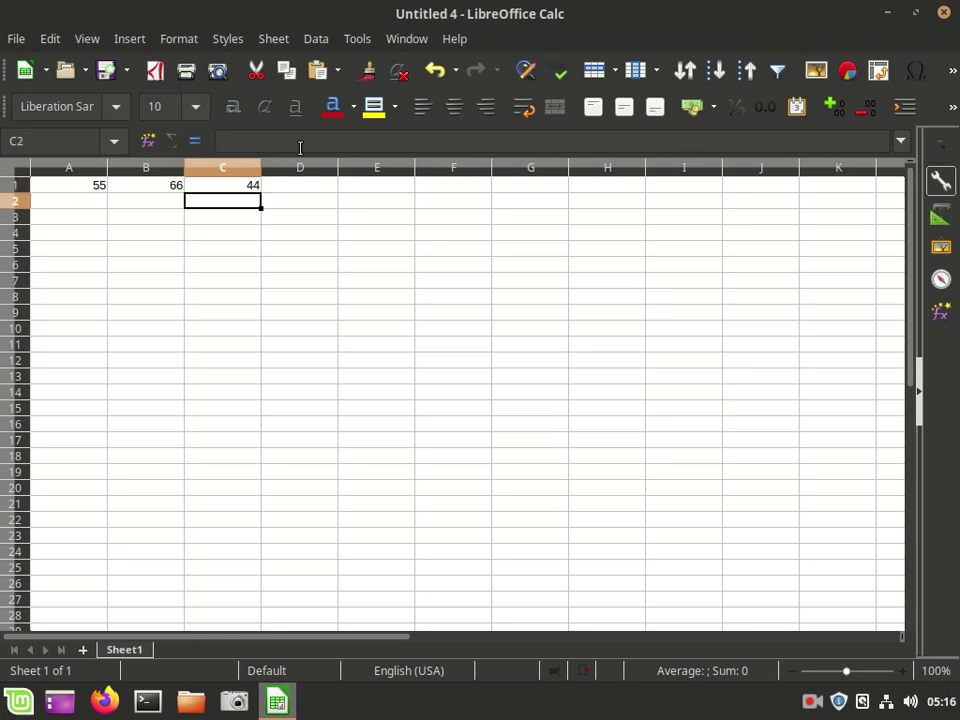
{"action": "type", "text": "11"}
{"action": "key", "text": "Tab"}
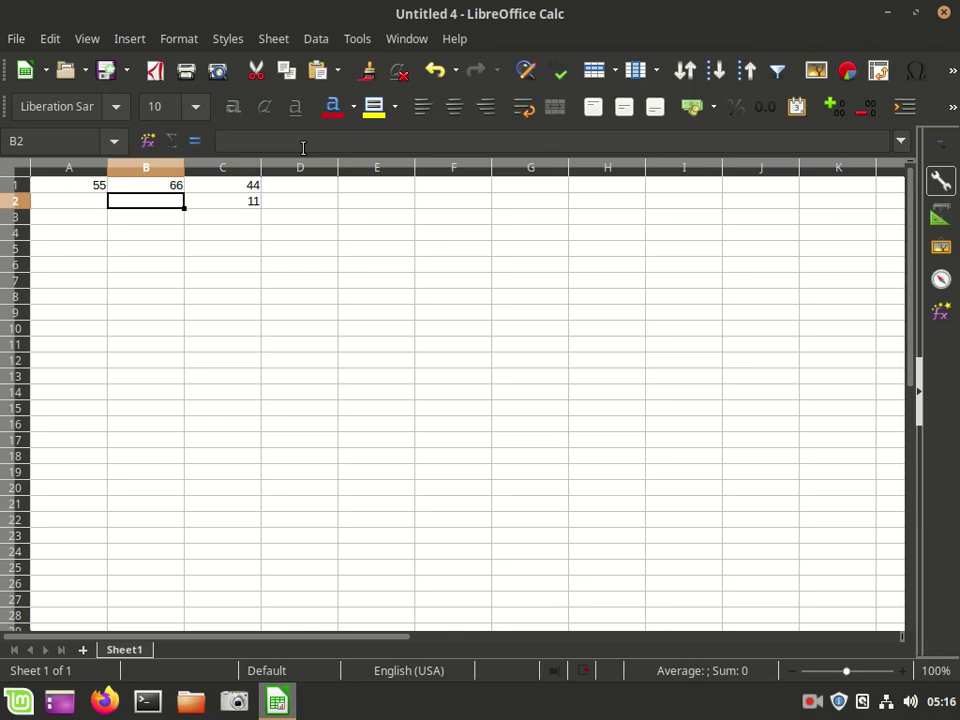
{"action": "type", "text": "78"}
{"action": "key", "text": "Left"}
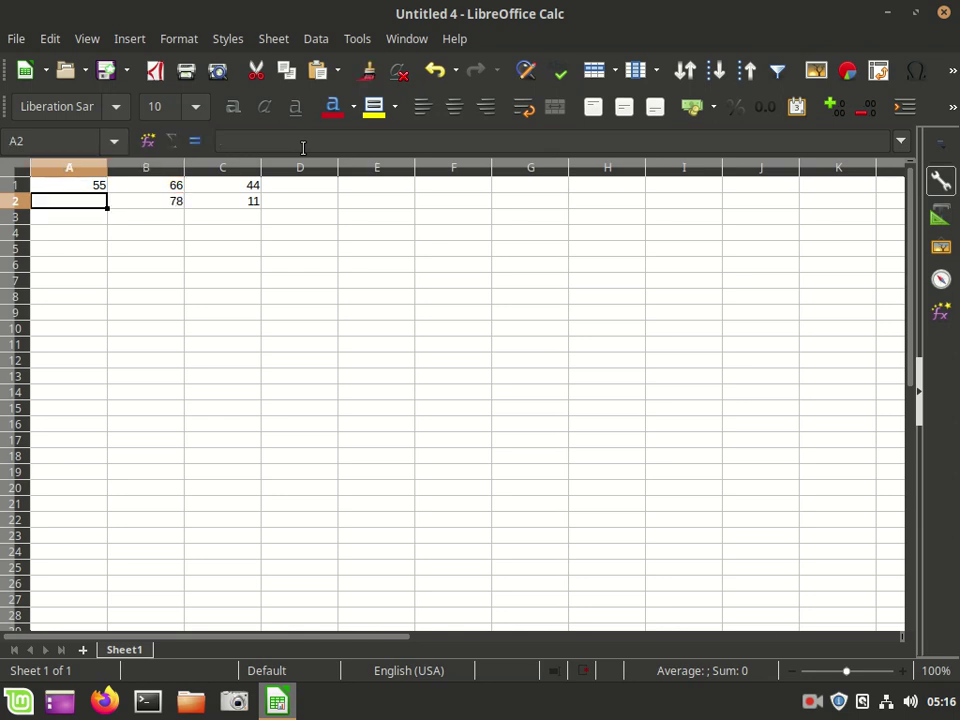
{"action": "type", "text": "99"}
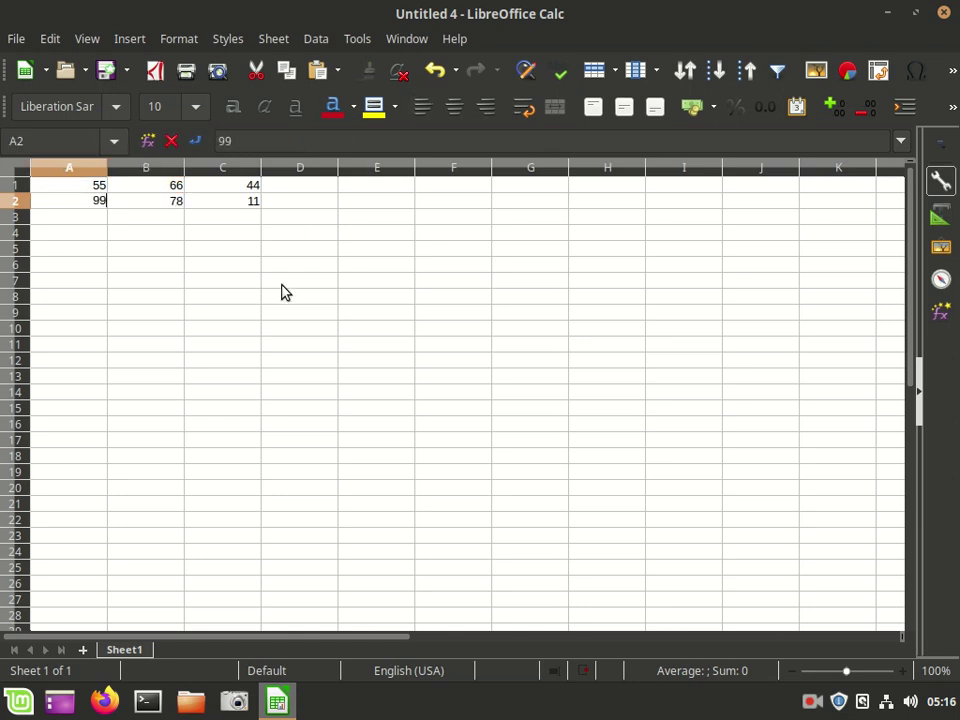
Copy the cell block A1:C3
{"action": "mouse_move", "coordinate": [246, 223]}
{"action": "left_mouse_down"}
{"action": "mouse_move", "coordinate": [129, 186]}
{"action": "mouse_move", "coordinate": [45, 188]}
{"action": "left_mouse_up"}
{"action": "right_click", "coordinate": [45, 188]}
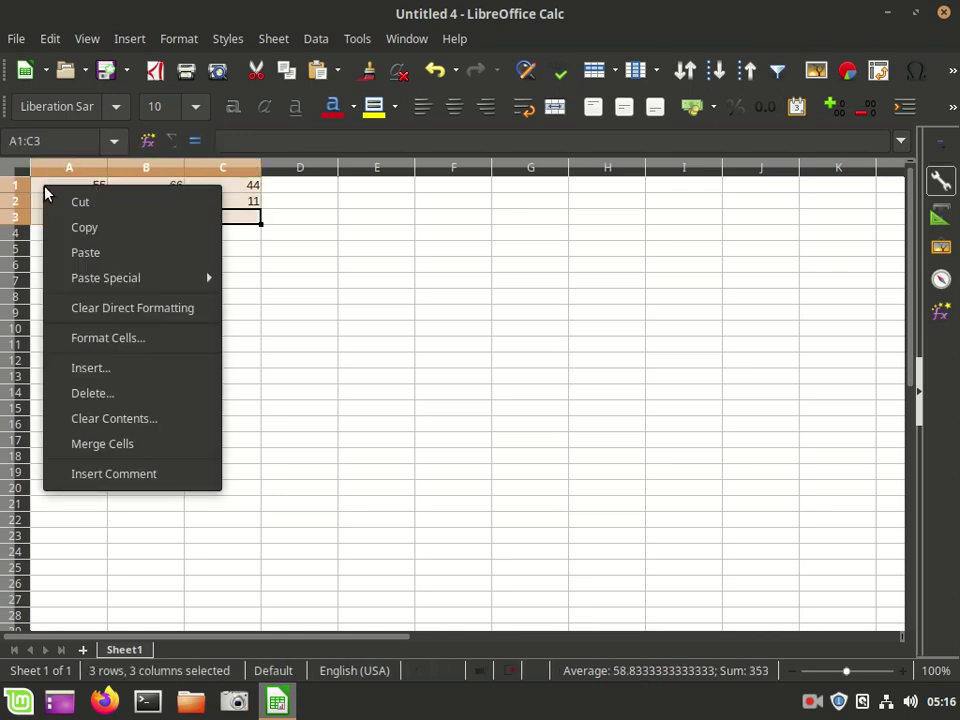
{"action": "left_click", "coordinate": [123, 229]}
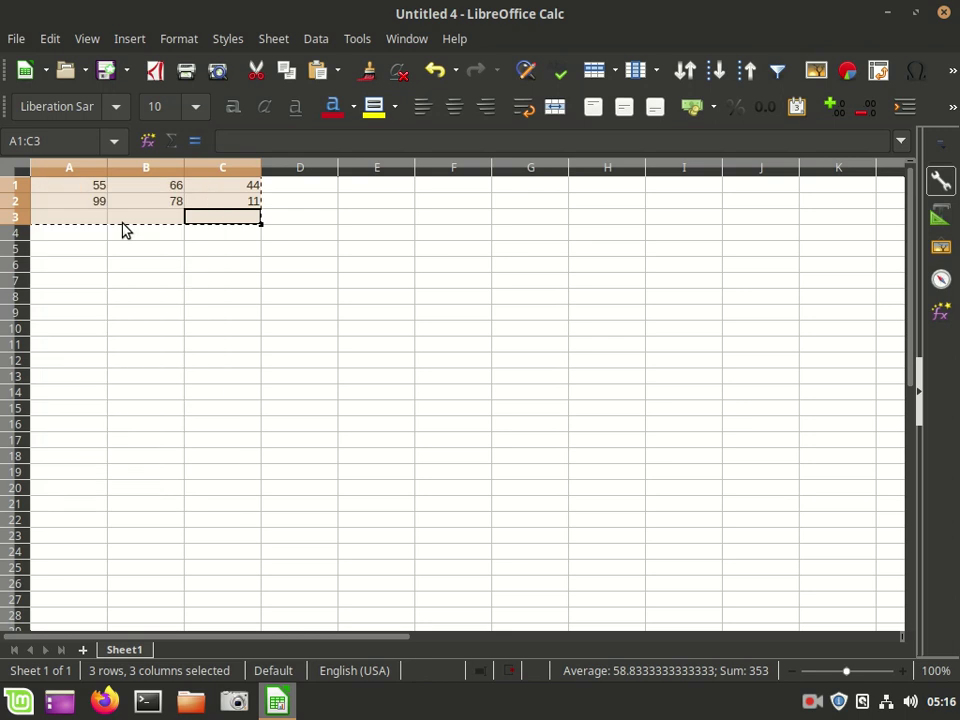
In Writer, add an empty paragraph below the sample text for the pasted cells
{"action": "key", "text": "alt+Tab"}
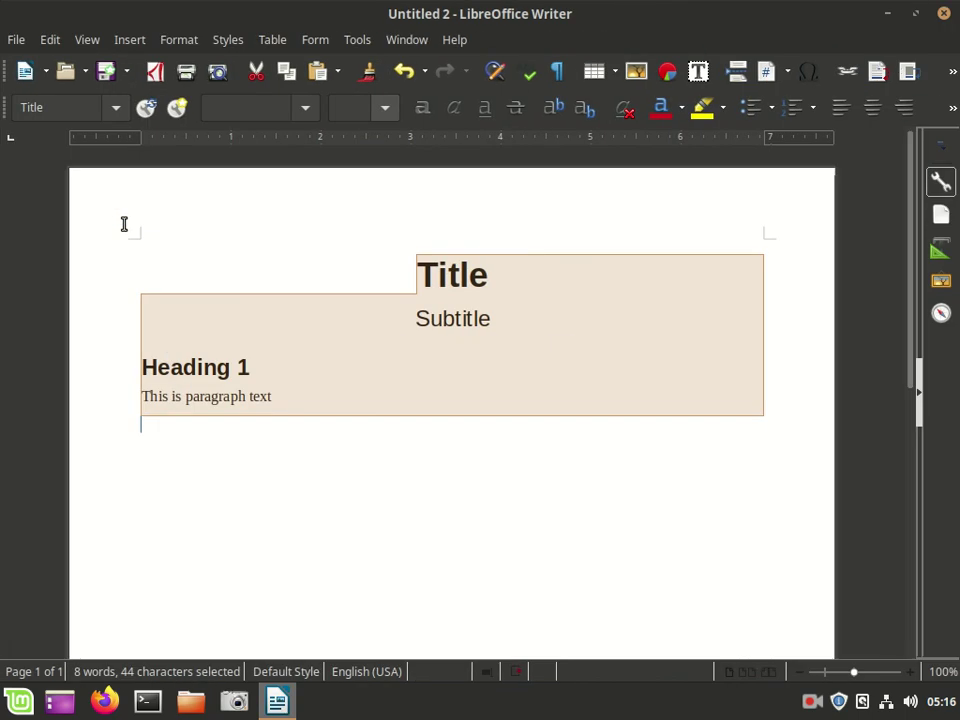
{"action": "left_click", "coordinate": [313, 396]}
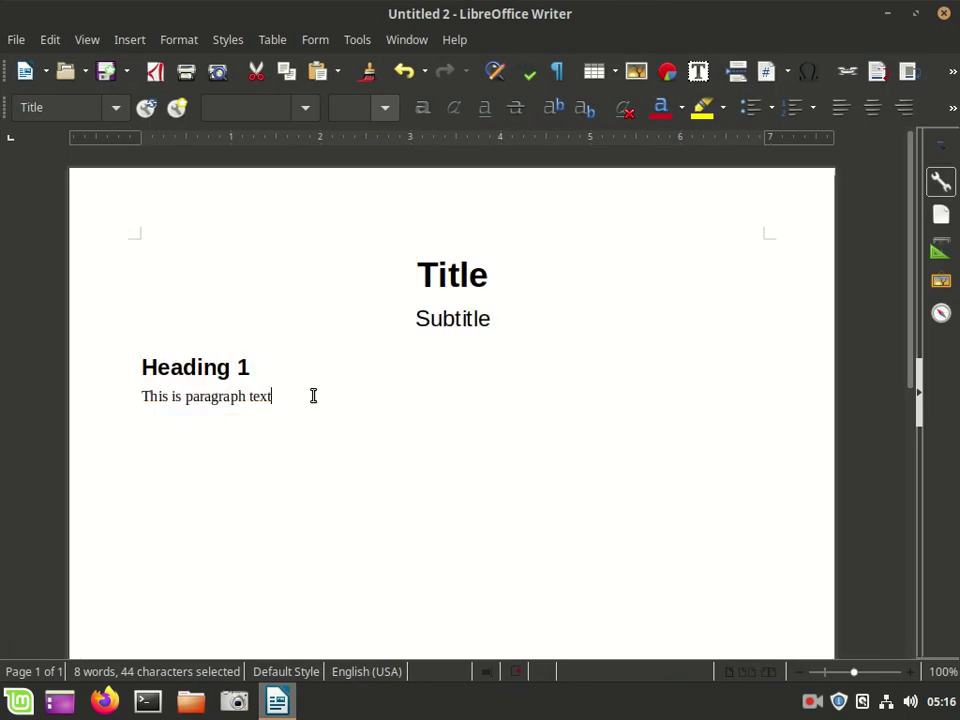
{"action": "key", "text": "Return"}
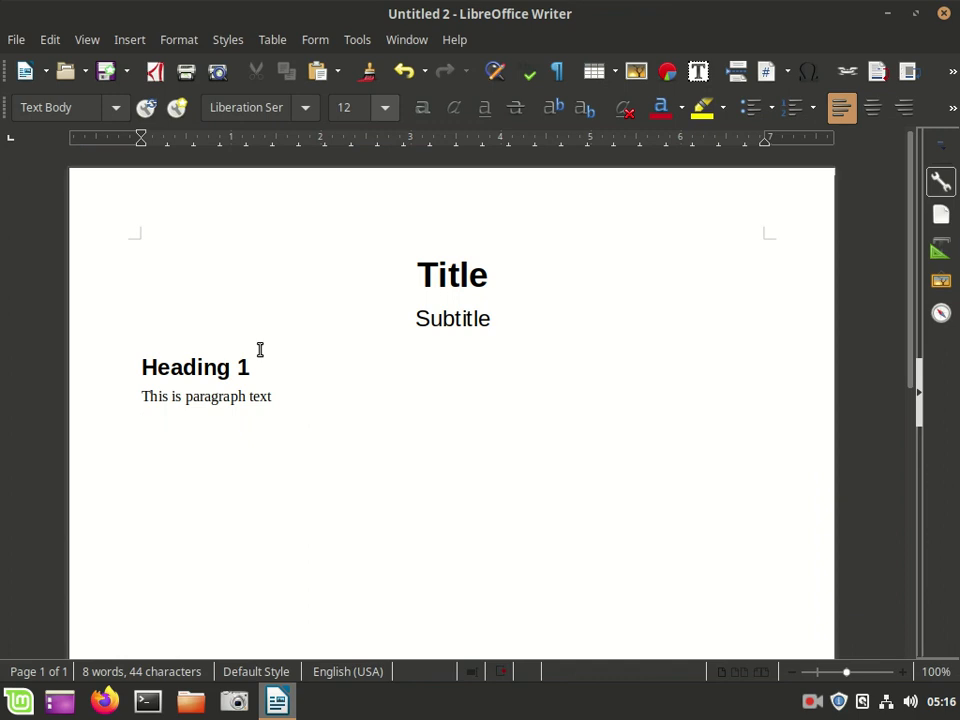
{"action": "left_click", "coordinate": [340, 74]}
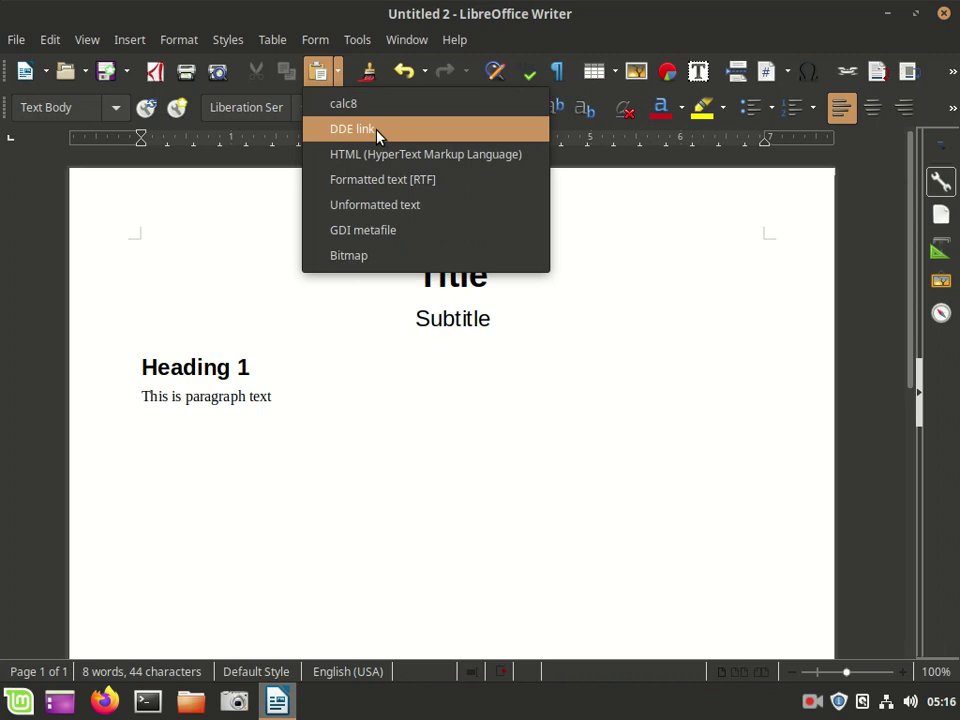
{"action": "left_click", "coordinate": [193, 470]}
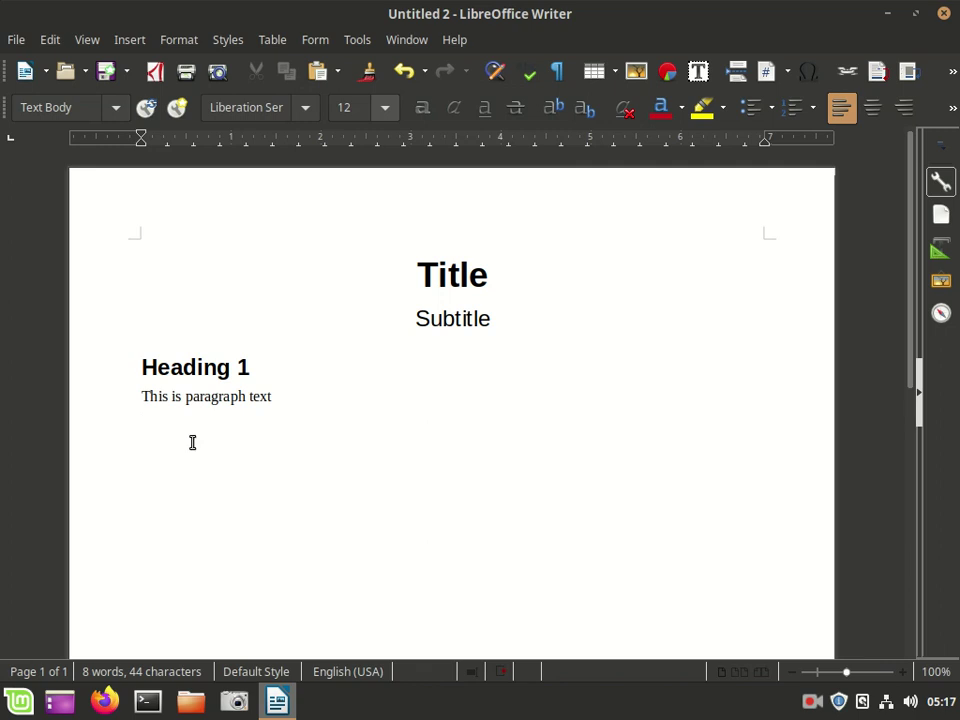
Paste the copied cells as a DDE-linked table showing 55, 66, 44 and 99, 78, 11
{"action": "right_click", "coordinate": [191, 442]}
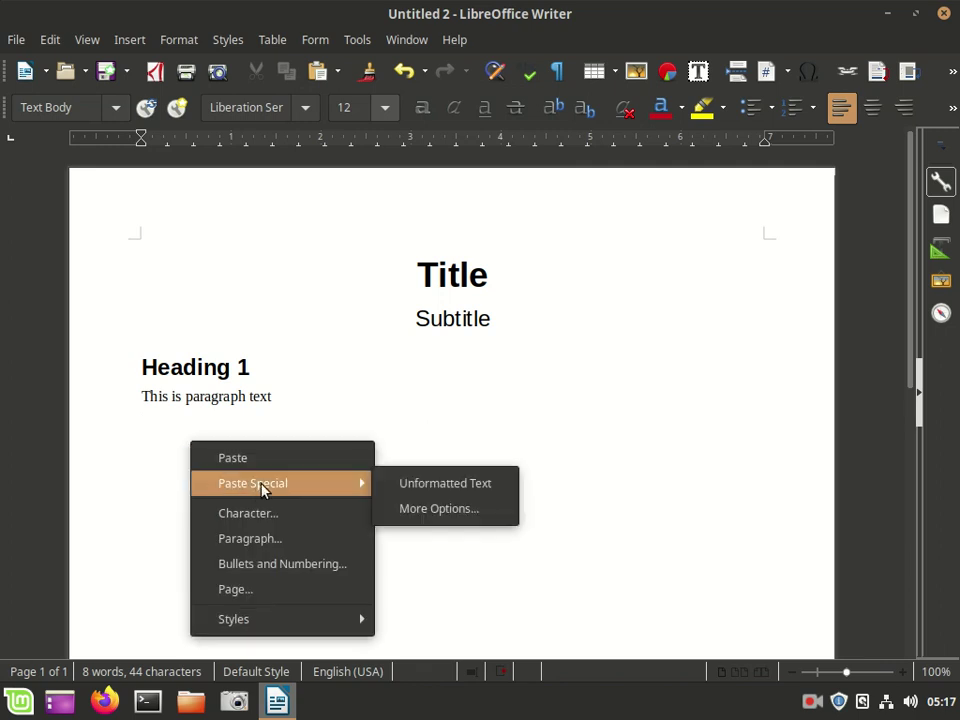
{"action": "mouse_move", "coordinate": [253, 483]}
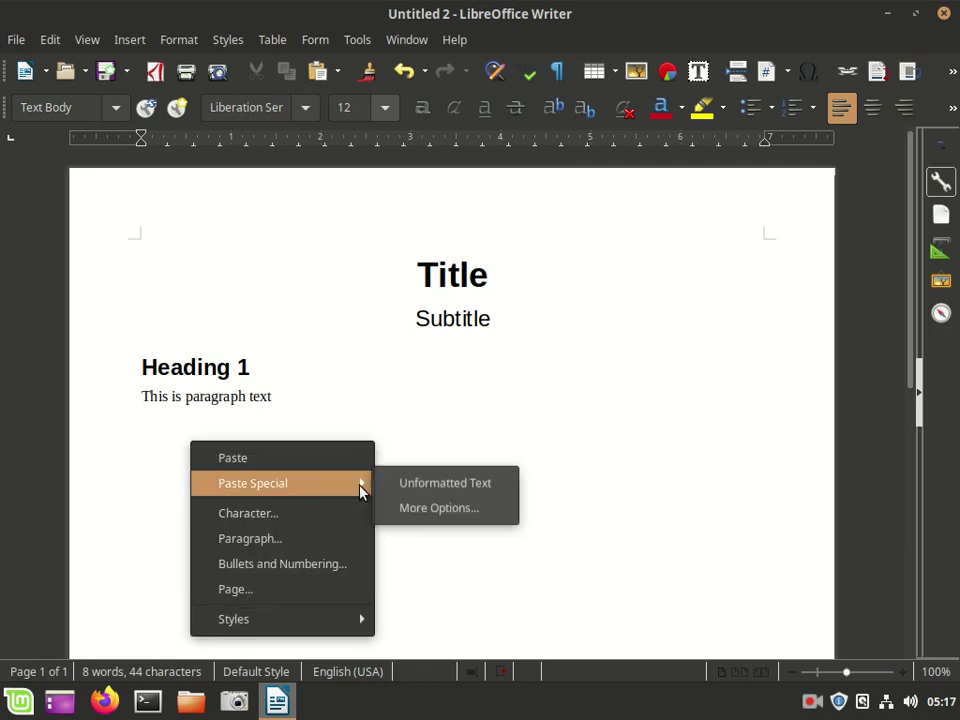
{"action": "left_click", "coordinate": [415, 511]}
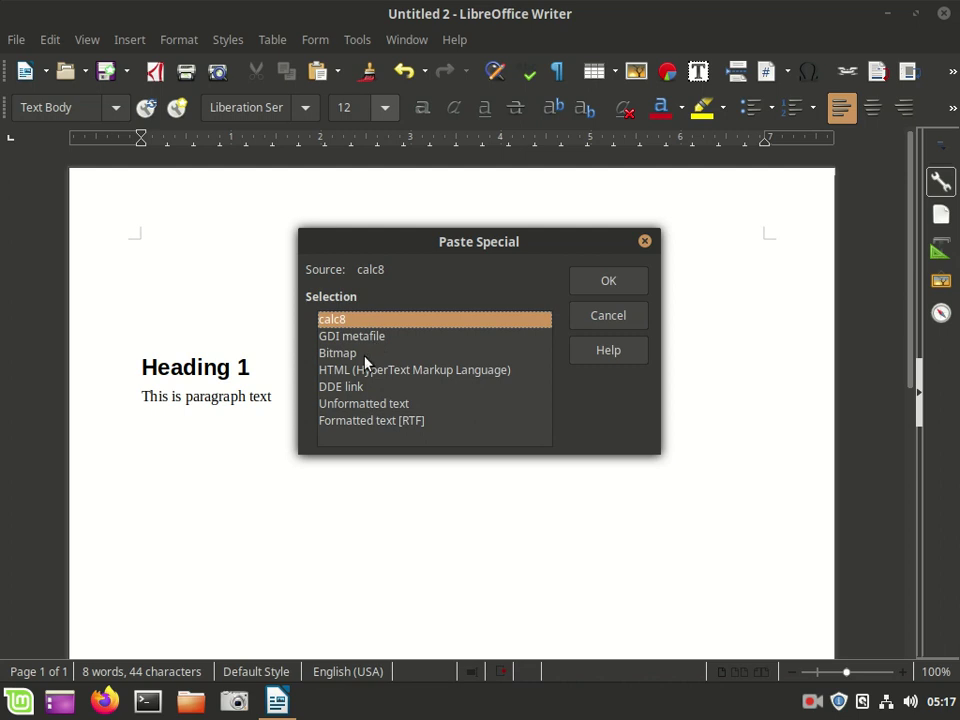
{"action": "left_click", "coordinate": [355, 387]}
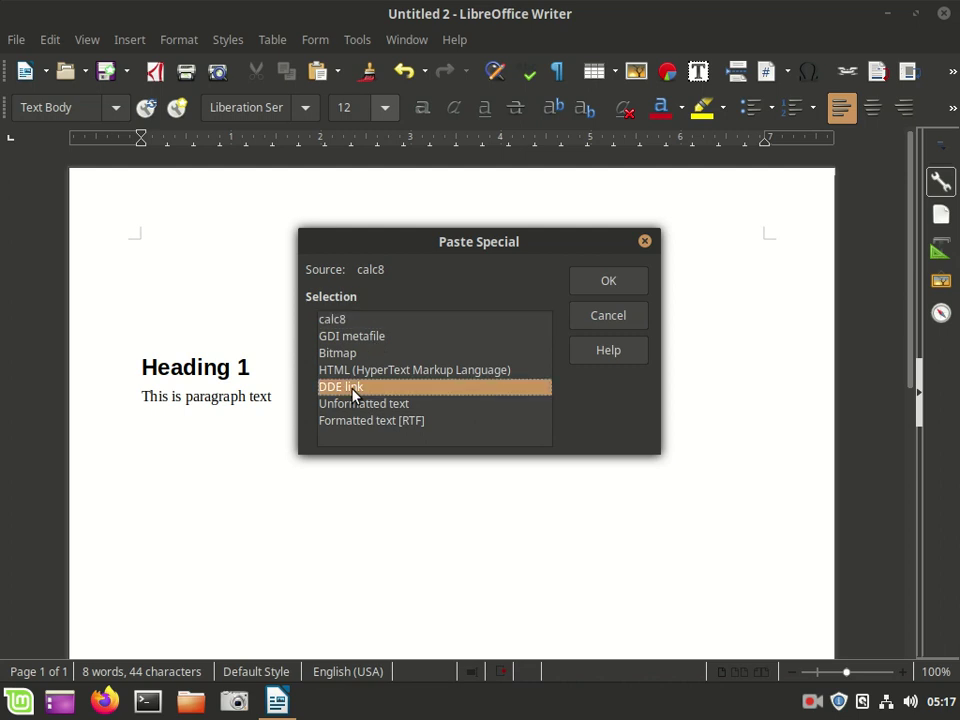
{"action": "left_click", "coordinate": [609, 282]}
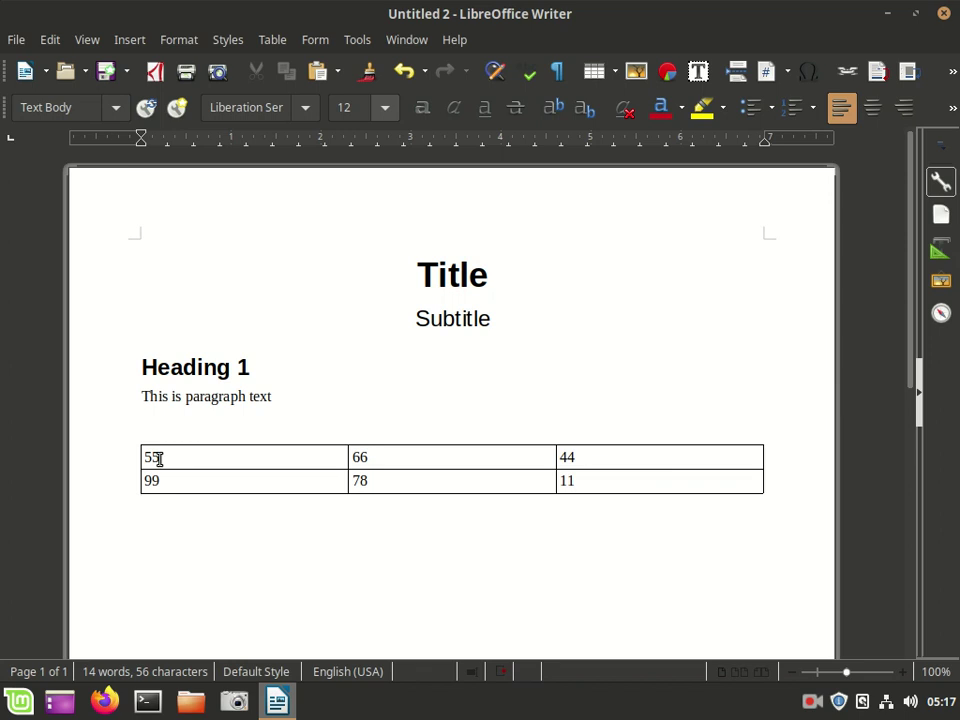
{"action": "left_click_drag", "start_coordinate": [162, 459], "coordinate": [144, 458]}
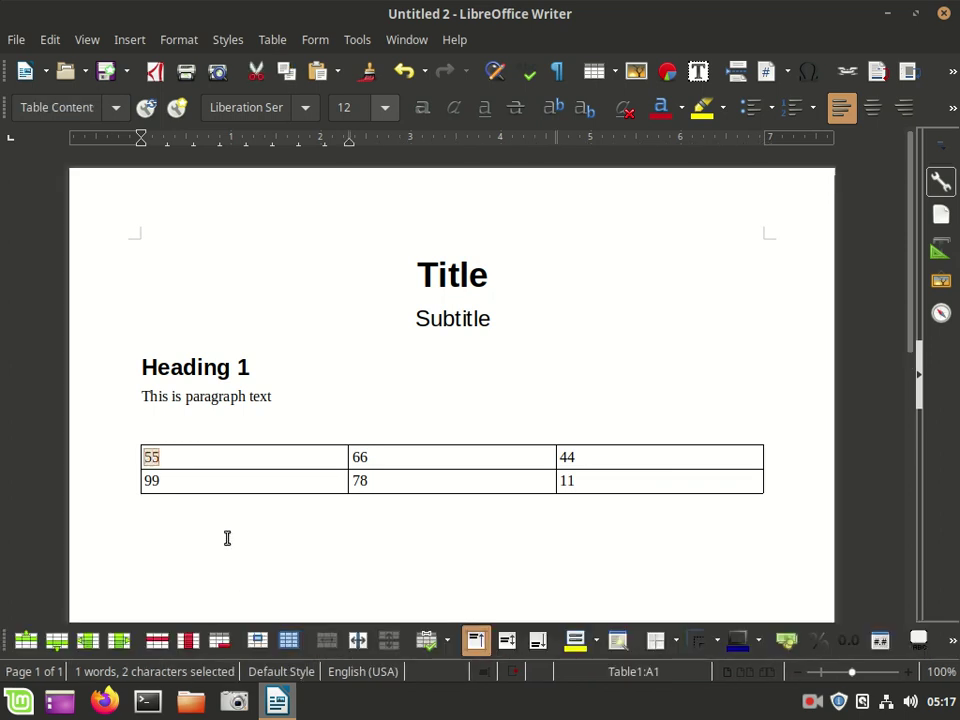
In Calc, change cell A1 from 55 to 95
{"action": "key", "text": "alt+Tab"}
{"action": "left_click", "coordinate": [196, 332]}
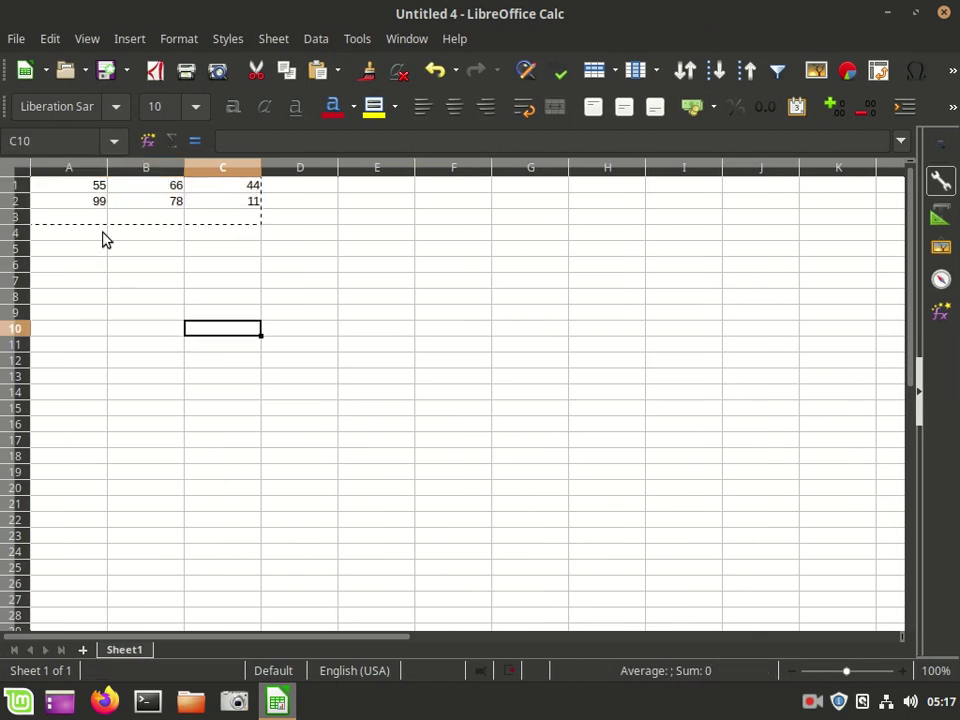
{"action": "left_click", "coordinate": [104, 190]}
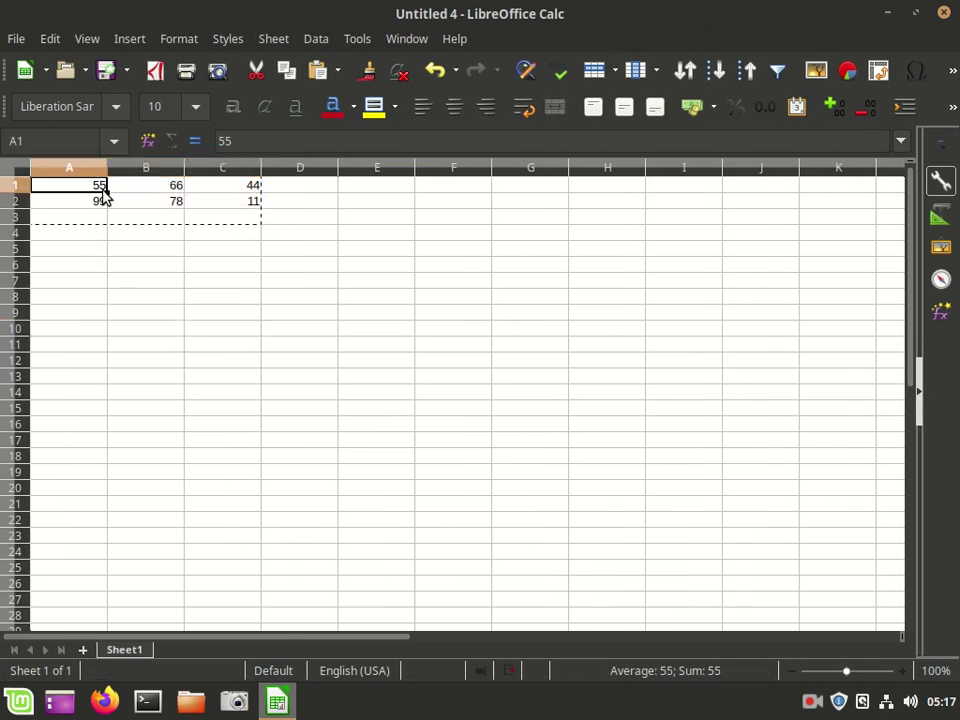
{"action": "type", "text": "95"}
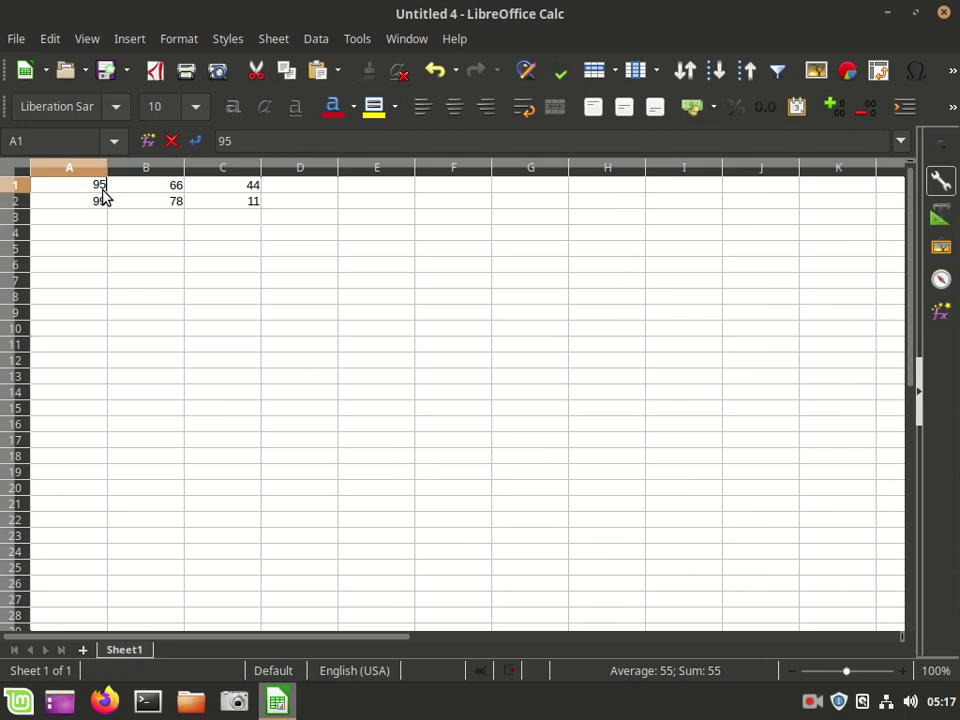
{"action": "key", "text": "Return"}
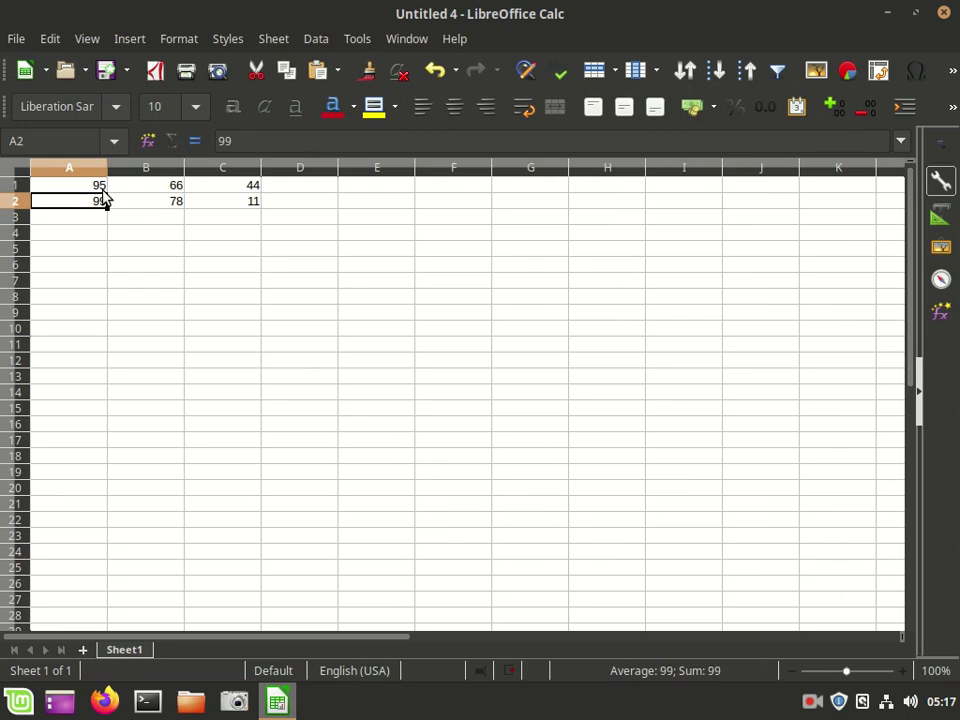
Confirm Writer's DDE-linked table now shows 95 in its first cell
{"action": "key", "text": "alt+Tab"}
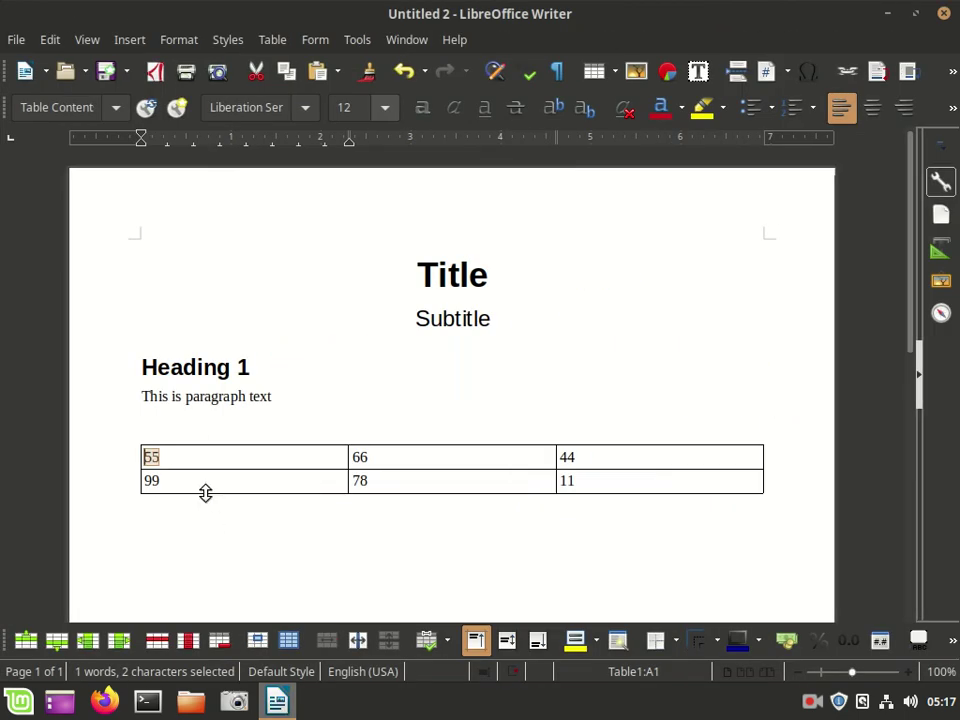
{"action": "type", "text": "95"}
{"action": "double_click", "coordinate": [150, 456]}
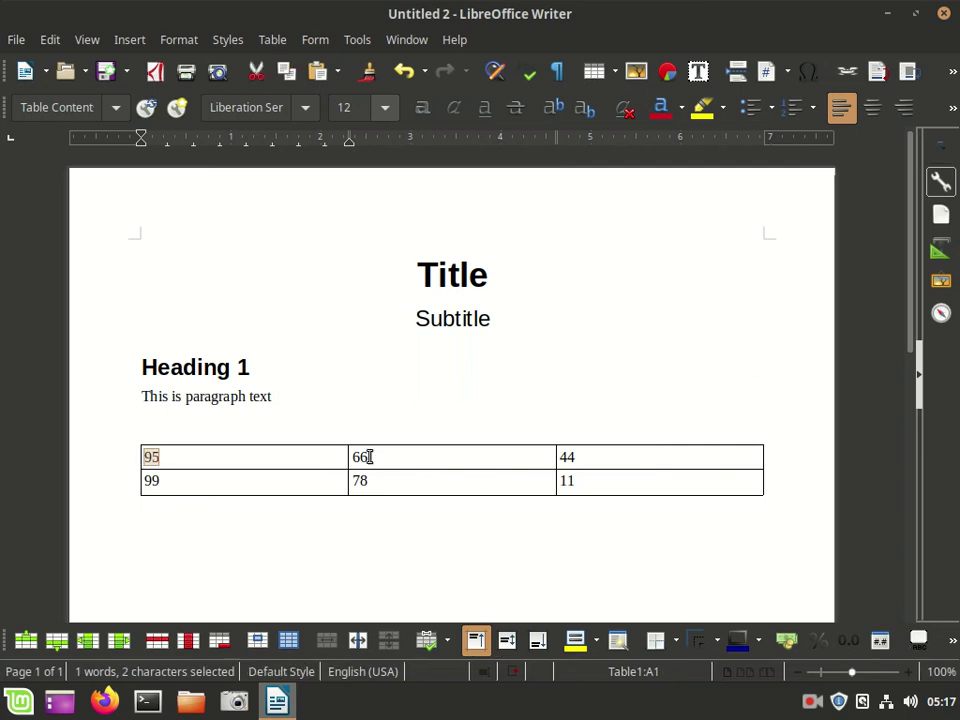
{"action": "key", "text": "ctrl+alt+Left"}
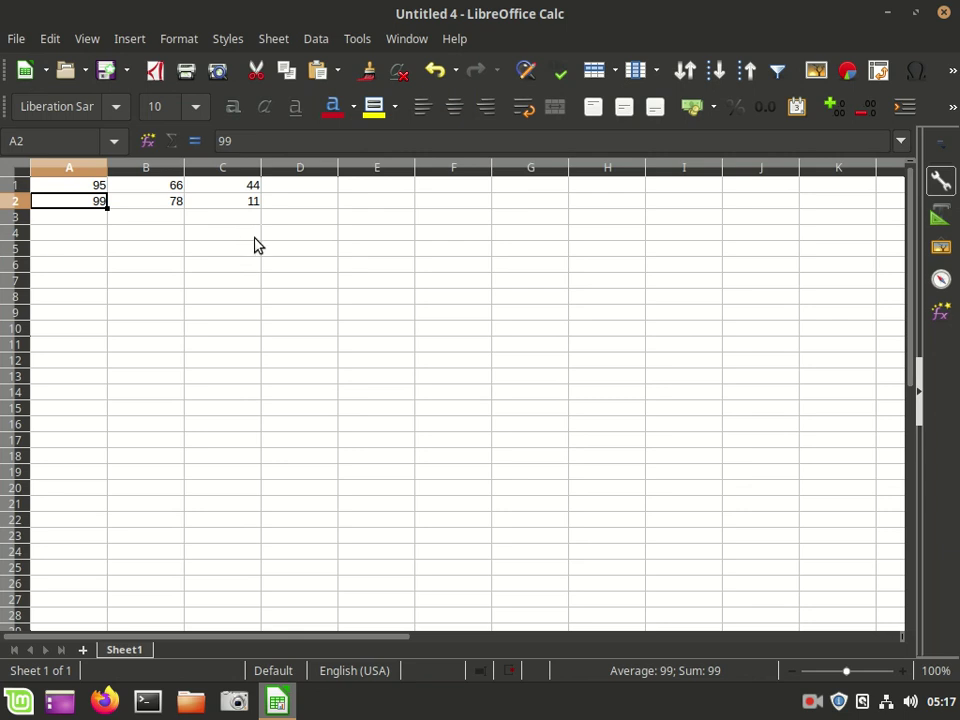
{"action": "key", "text": "ctrl+alt+Right"}
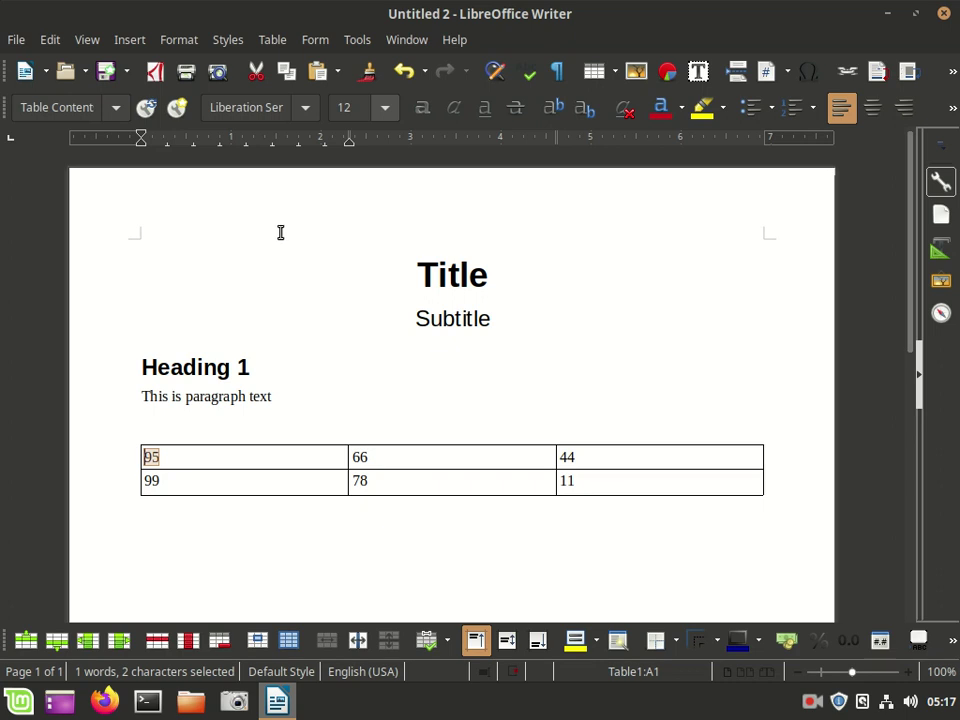
{"action": "left_click", "coordinate": [340, 76]}
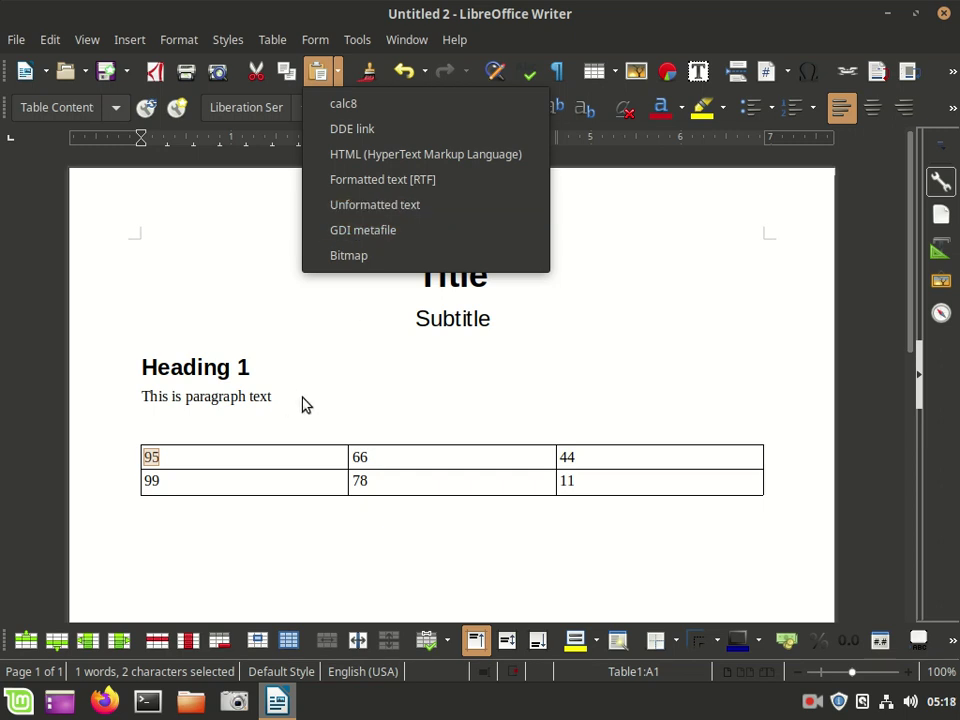
{"action": "key", "text": "Escape"}
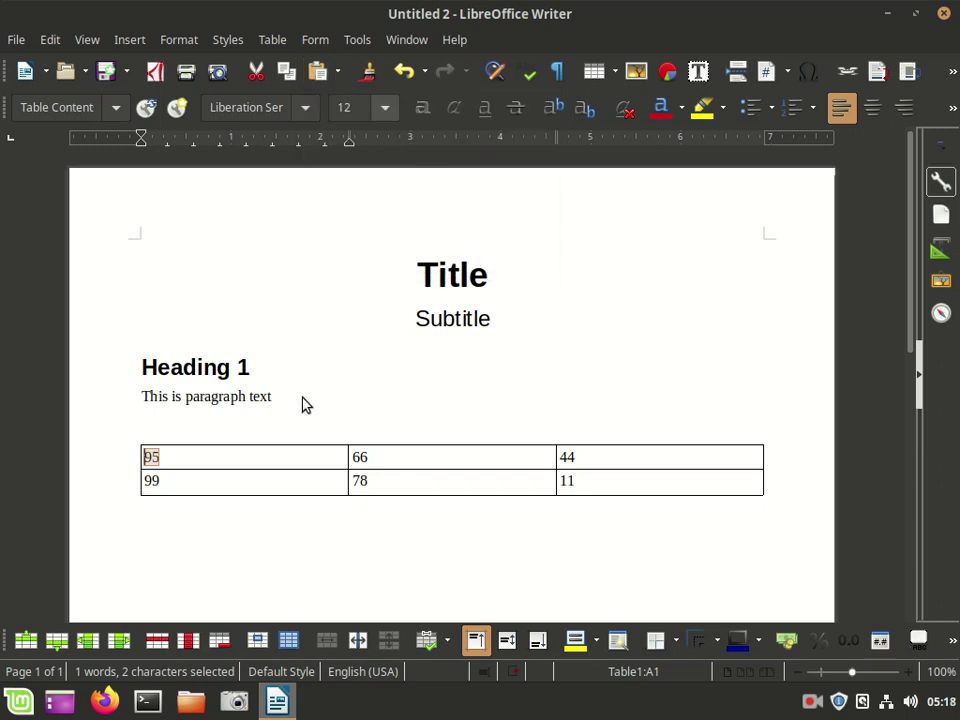